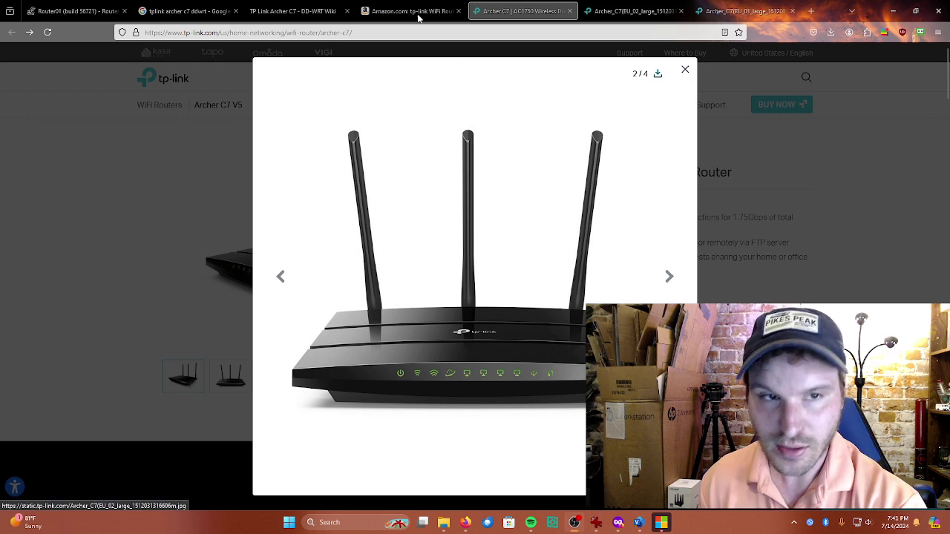
- Open the DD-WRT wiki page for the TP-Link Archer C7 and examine the v5 CPU entry under Supported Models
click(322, 11)
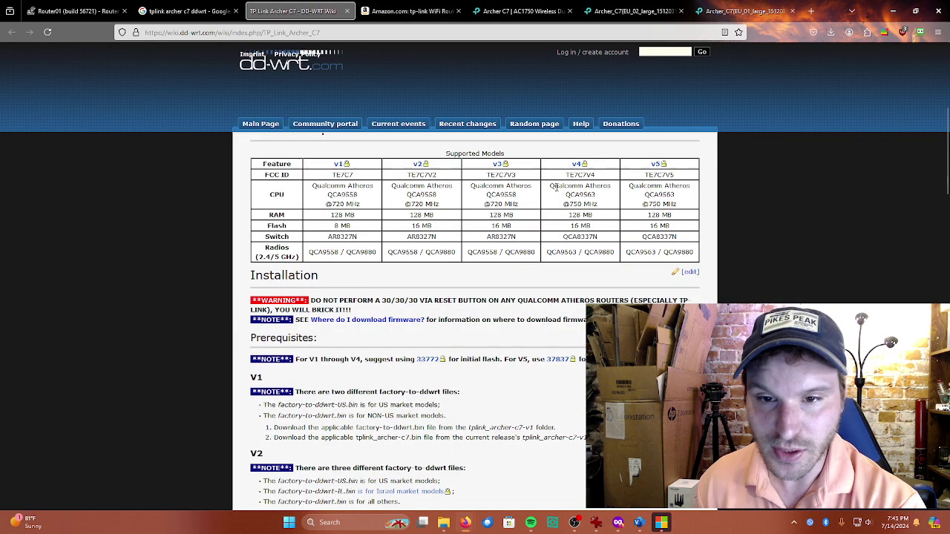
drag(628, 185, 686, 211)
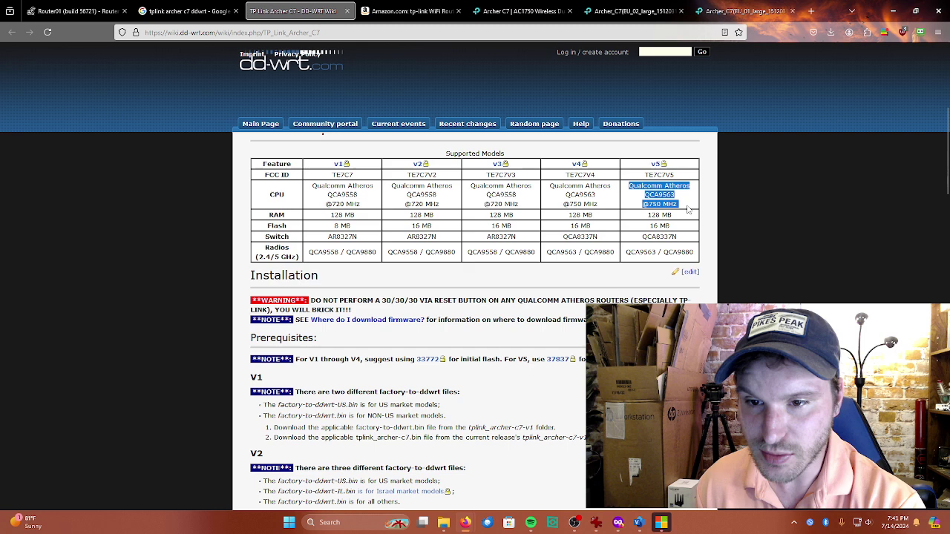
click(682, 207)
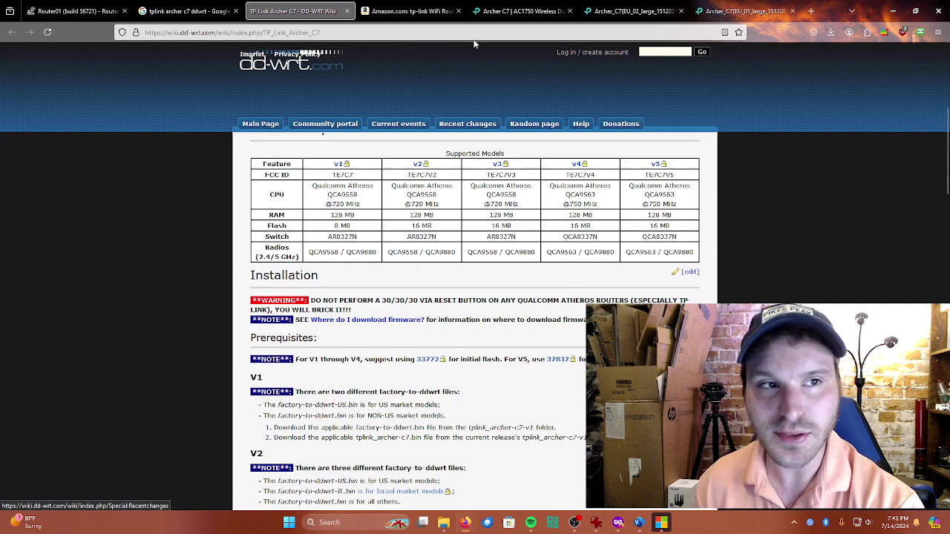
- Review the Amazon listing for the tp-link AC1750 Archer C7 router and view the full-size front photo of the router
click(412, 12)
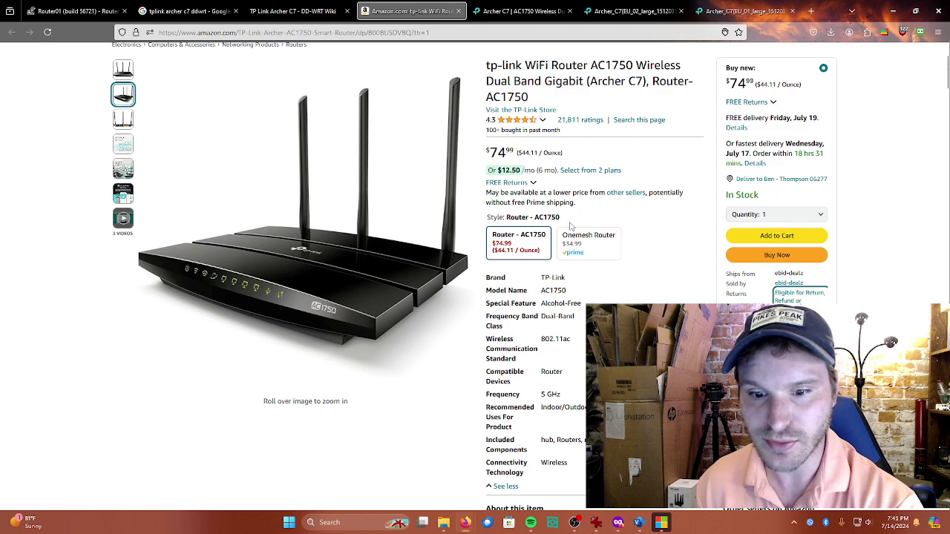
scroll(573, 227, down, 2)
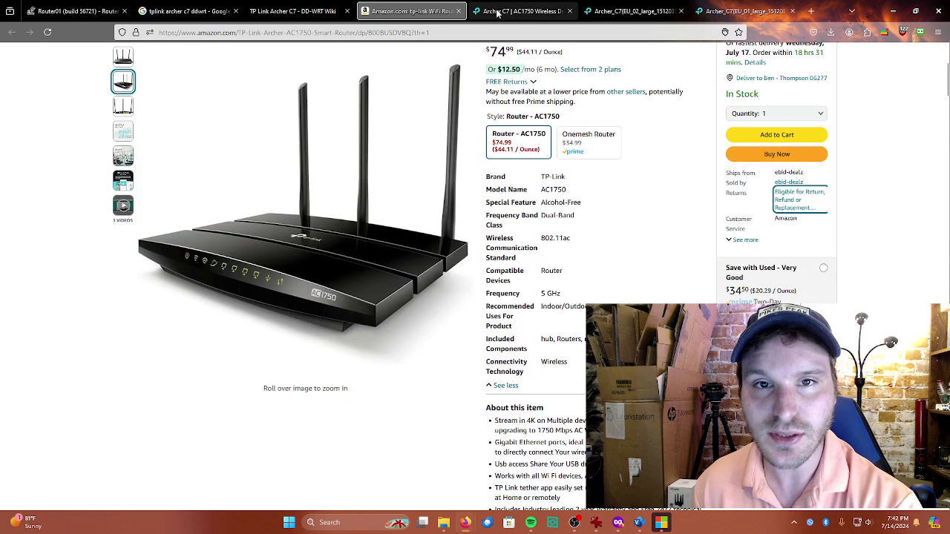
click(519, 11)
click(644, 15)
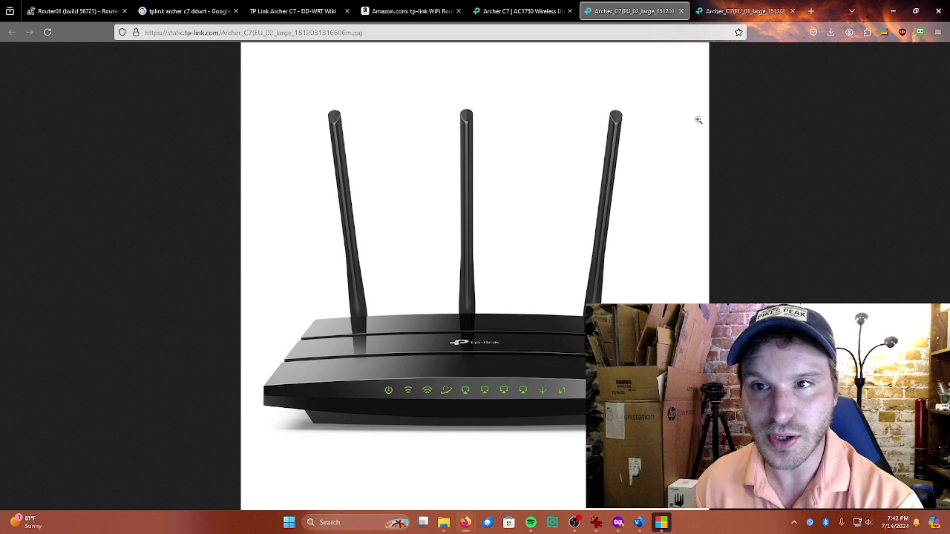
- Close the enlarged photo on the TP-Link product page and choose the Archer C7 V5 hardware version
key(ctrl+shift+Tab)
click(683, 72)
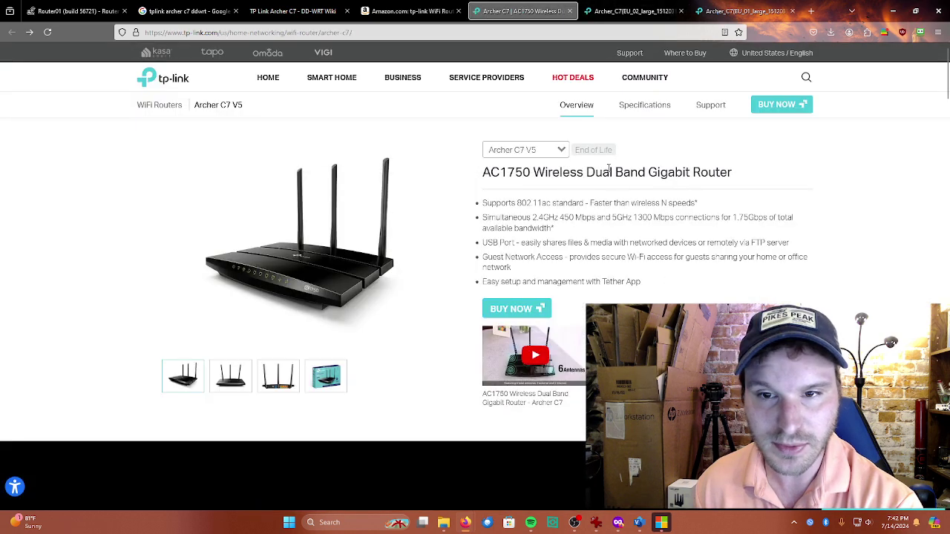
click(561, 152)
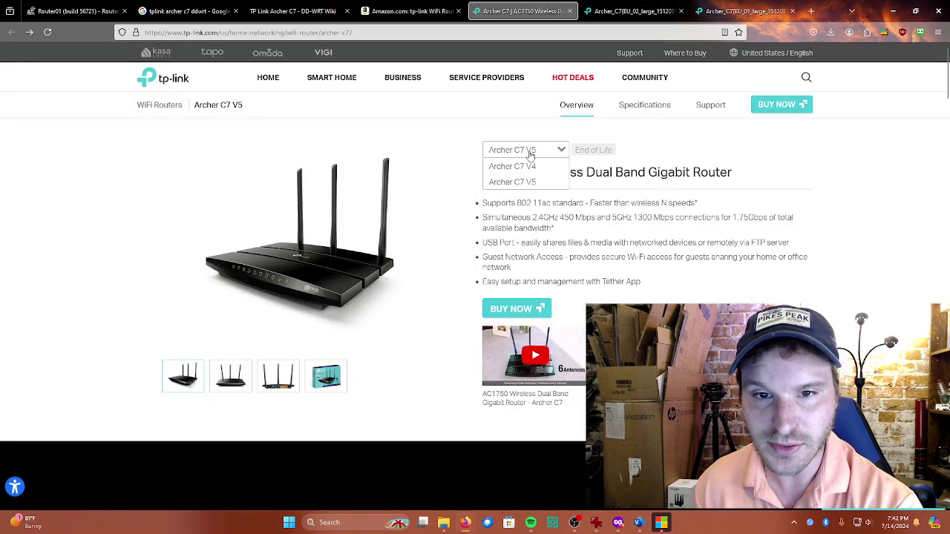
click(547, 186)
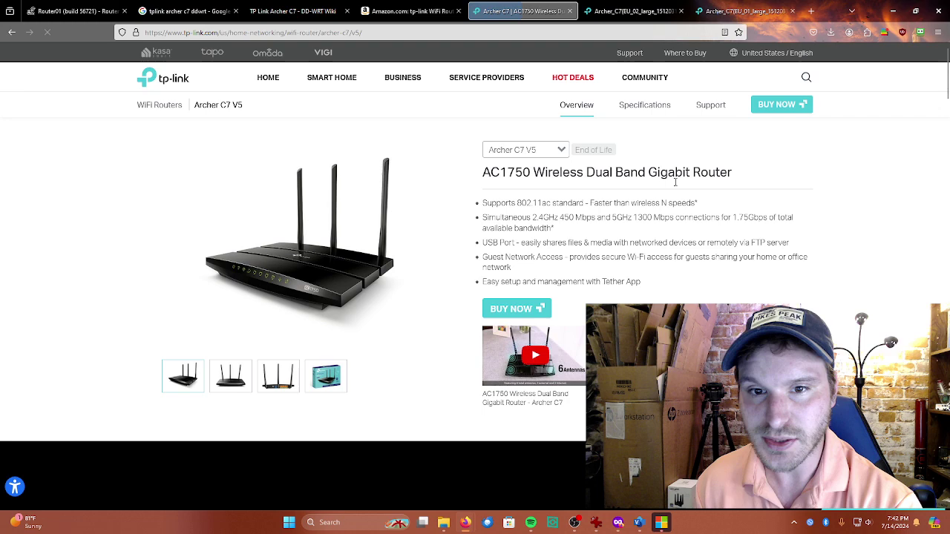
- Open the firmware section of TP-Link's Archer C7 support page and review the available build and third-party firmware notes
click(717, 108)
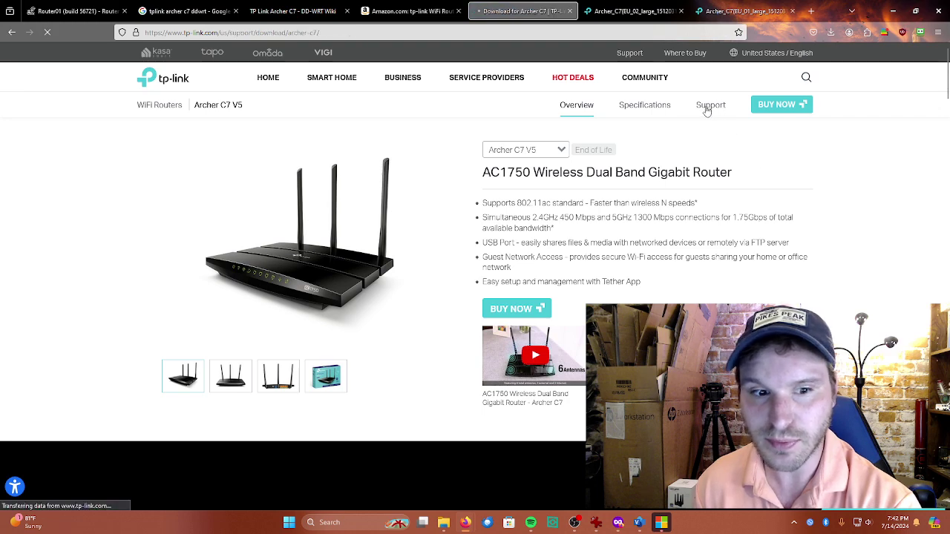
click(562, 281)
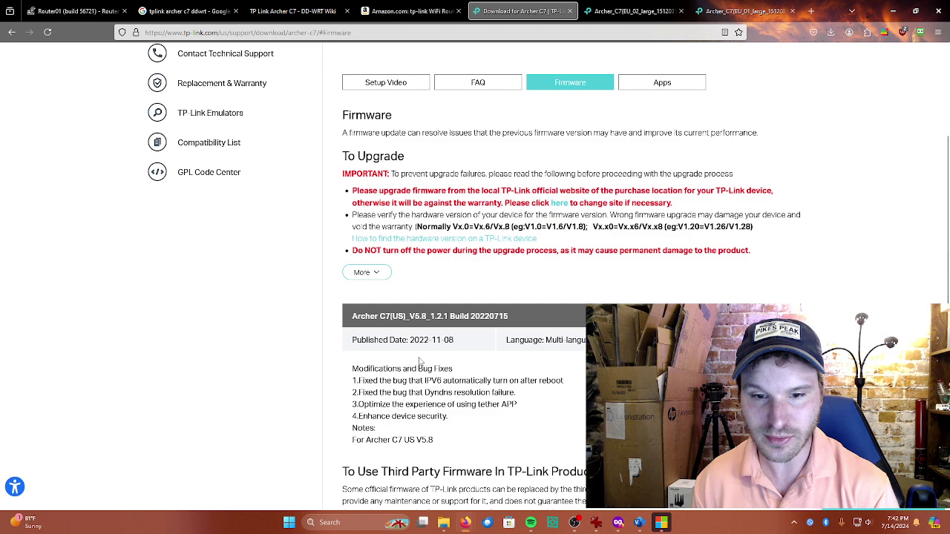
scroll(446, 341, down, 2)
scroll(504, 285, down, 2)
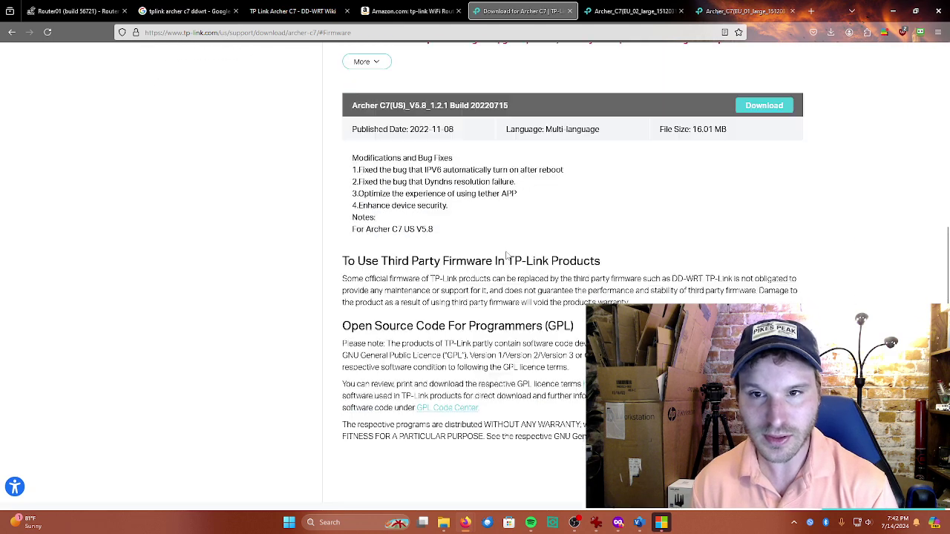
scroll(504, 285, up, 3)
- Review the router's firmware version, kernel, CPU and memory information on the DD-WRT Router status page
click(74, 11)
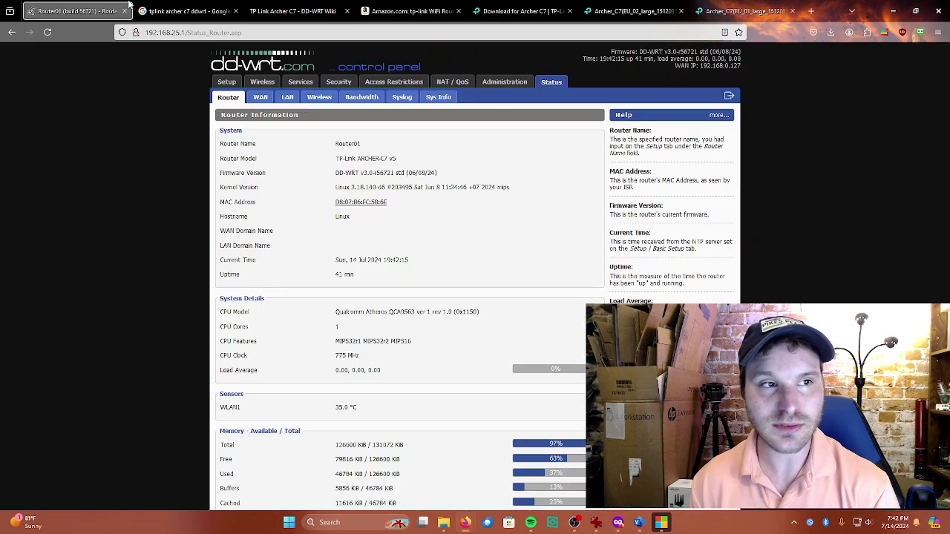
drag(336, 173, 434, 189)
click(431, 187)
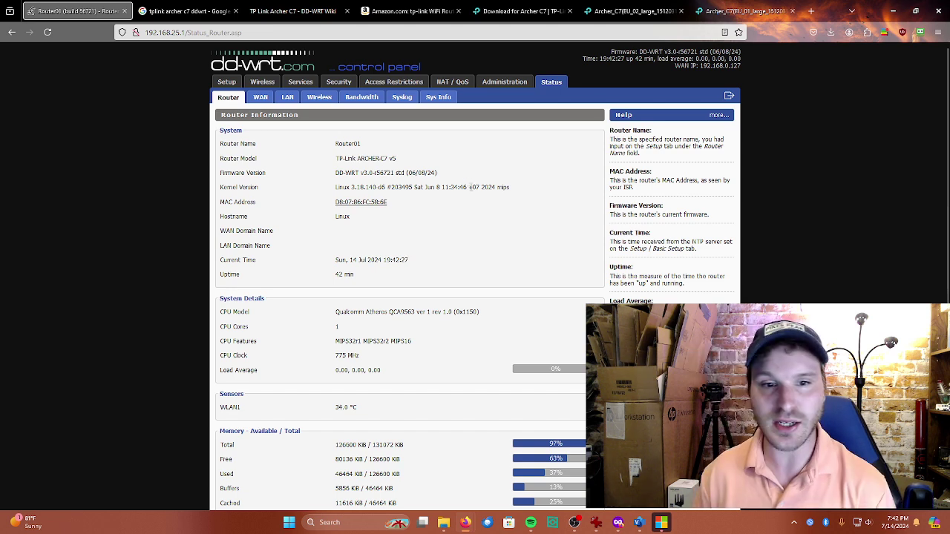
scroll(453, 231, down, 3)
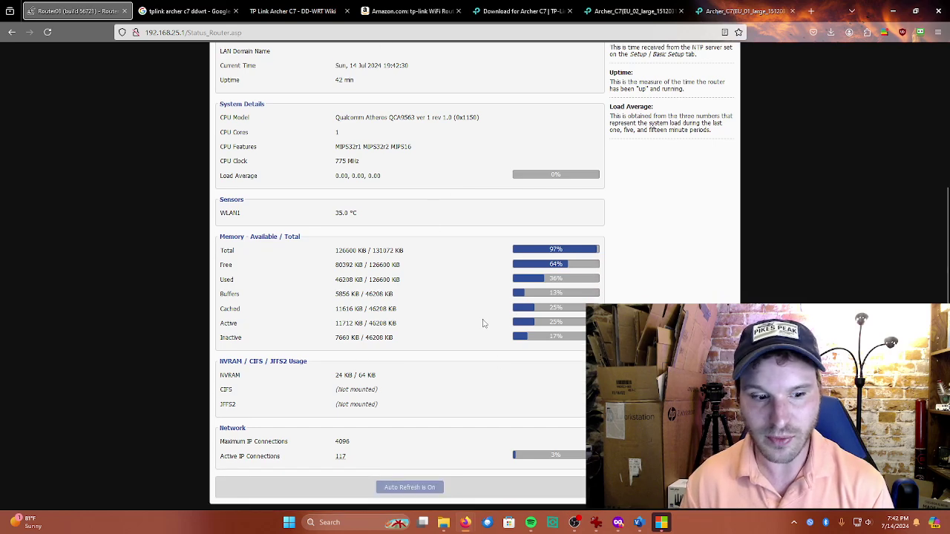
- Switch to the Visio network diagram and examine the main router labelled 192.168.0.1/24
click(638, 523)
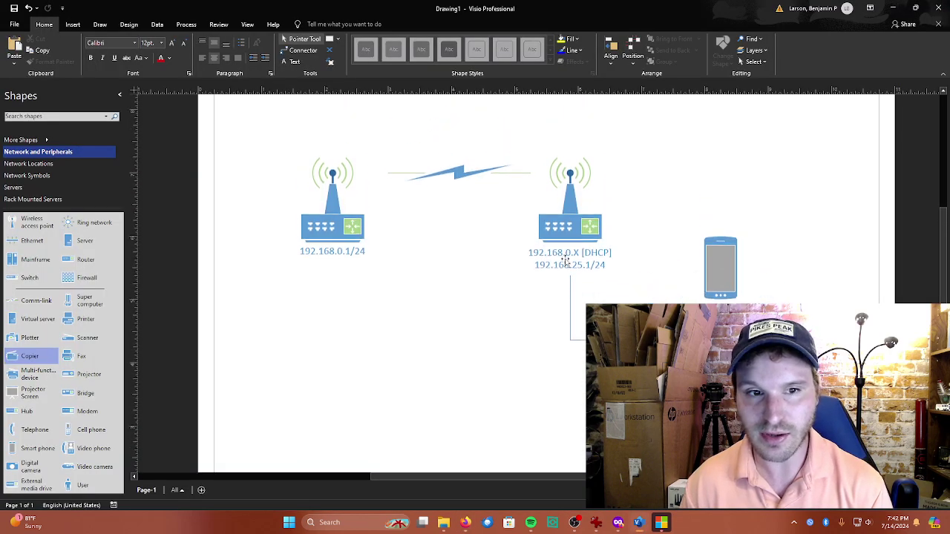
scroll(586, 270, down, 3)
scroll(483, 239, up, 2)
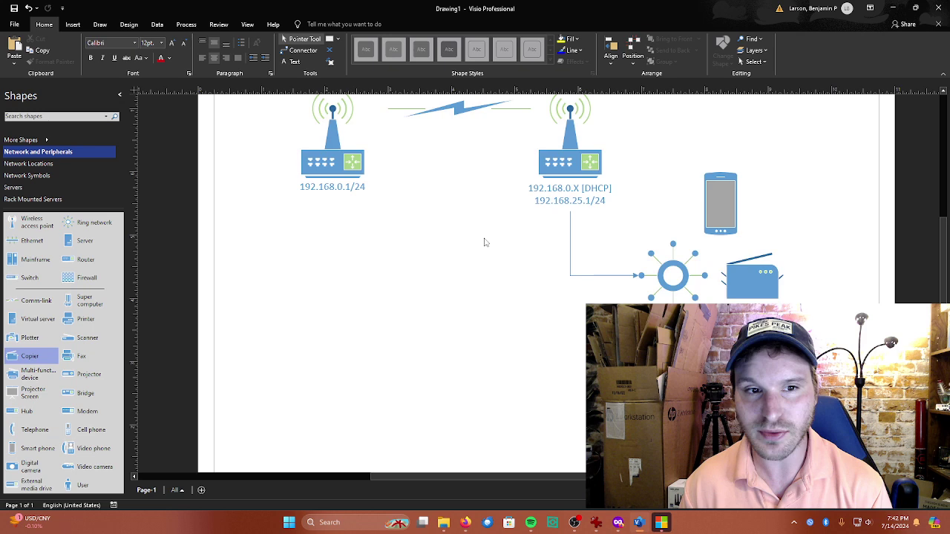
click(338, 222)
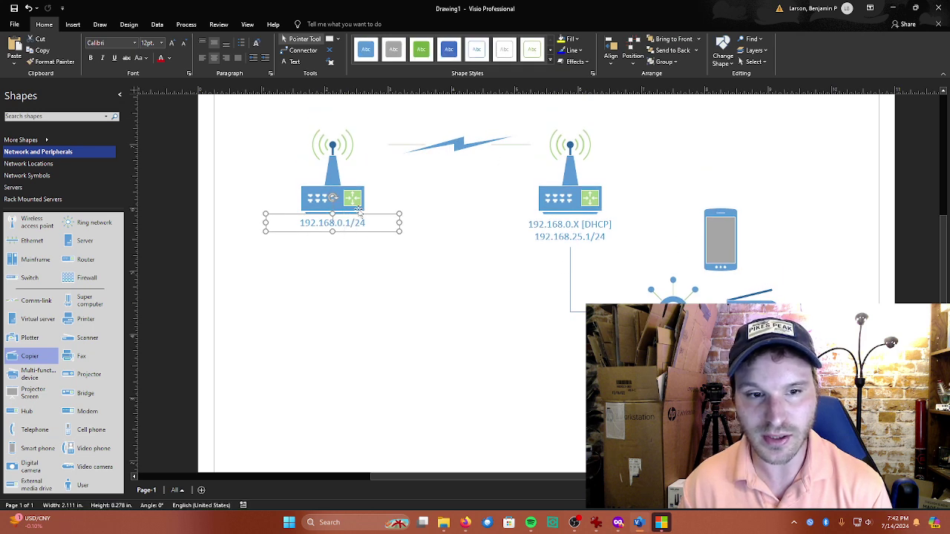
click(405, 211)
drag(304, 131, 394, 248)
drag(291, 135, 268, 108)
click(410, 227)
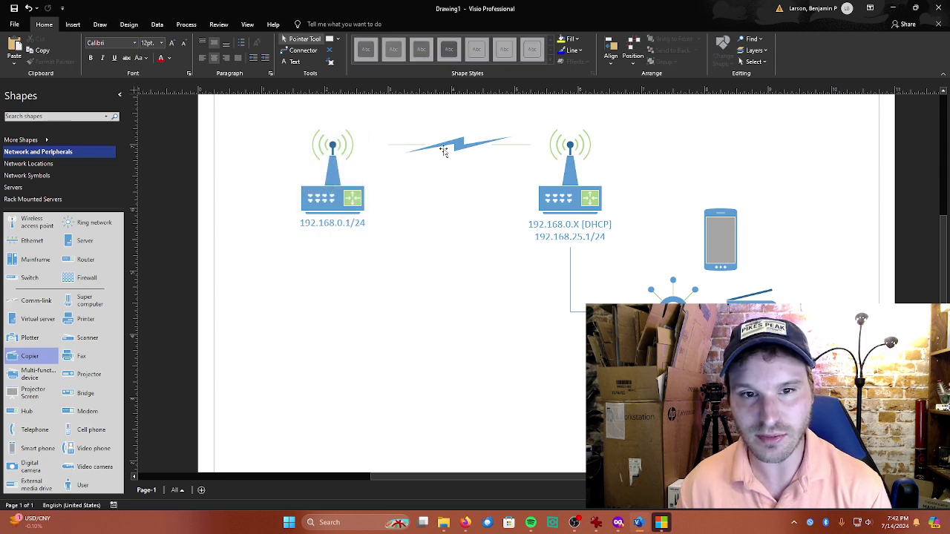
- Examine the wireless link between the two routers and the second router's 192.168.0.X [DHCP] address
click(450, 146)
click(638, 191)
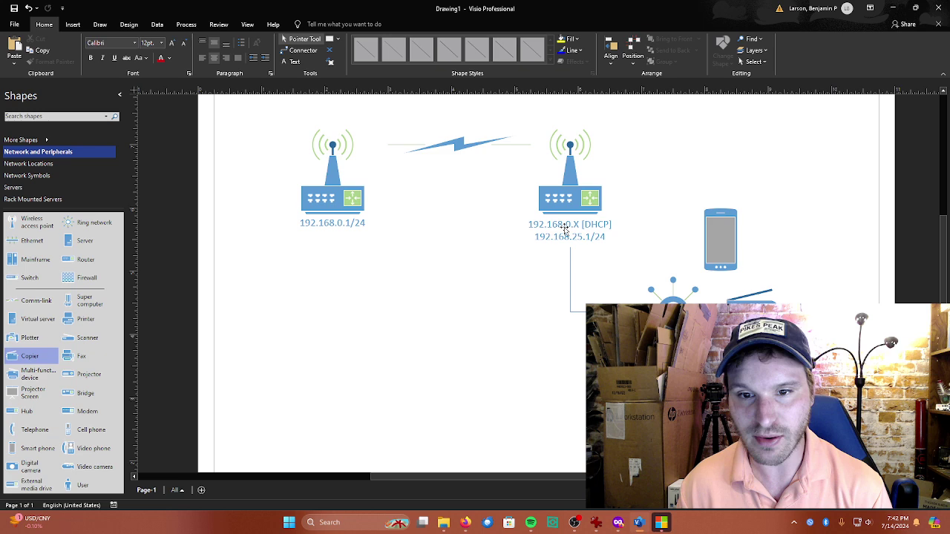
click(627, 232)
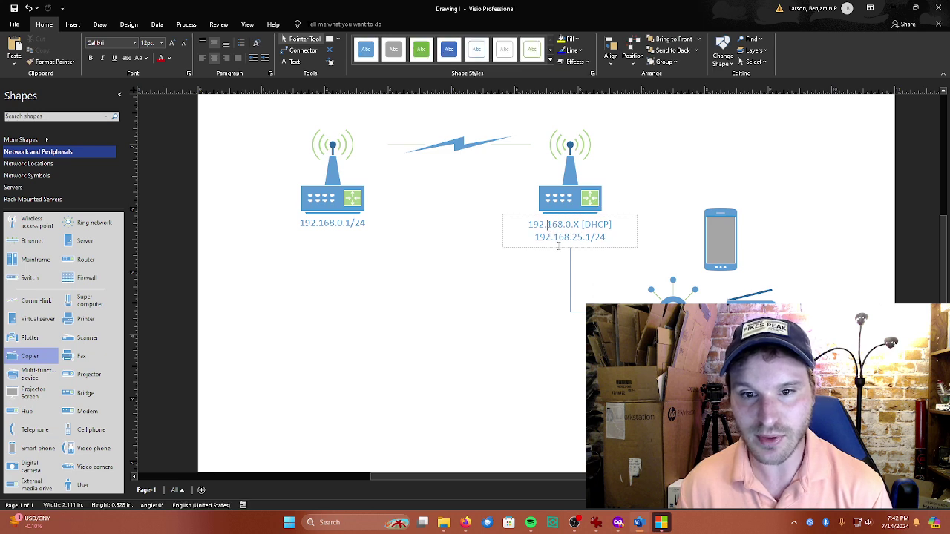
double_click(628, 232)
click(603, 225)
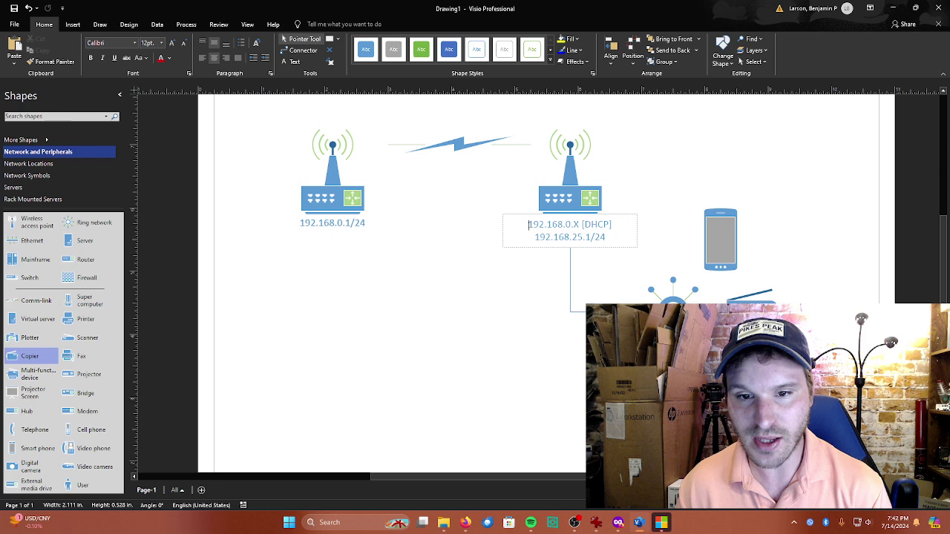
drag(528, 224, 615, 226)
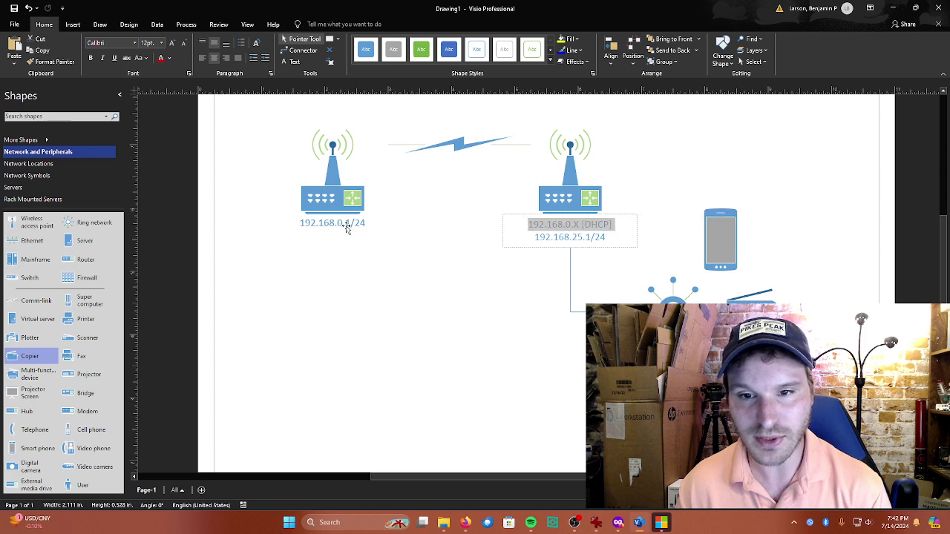
key(Right)
- Examine the second router's 192.168.25.1/24 address and compare it with the DHCP address in the same label
drag(530, 238, 616, 240)
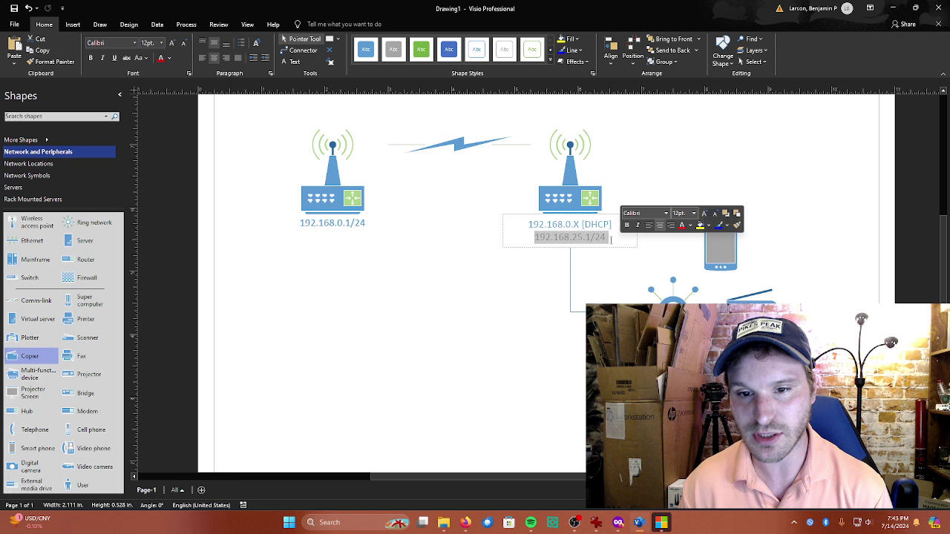
key(Right)
key(shift+Home)
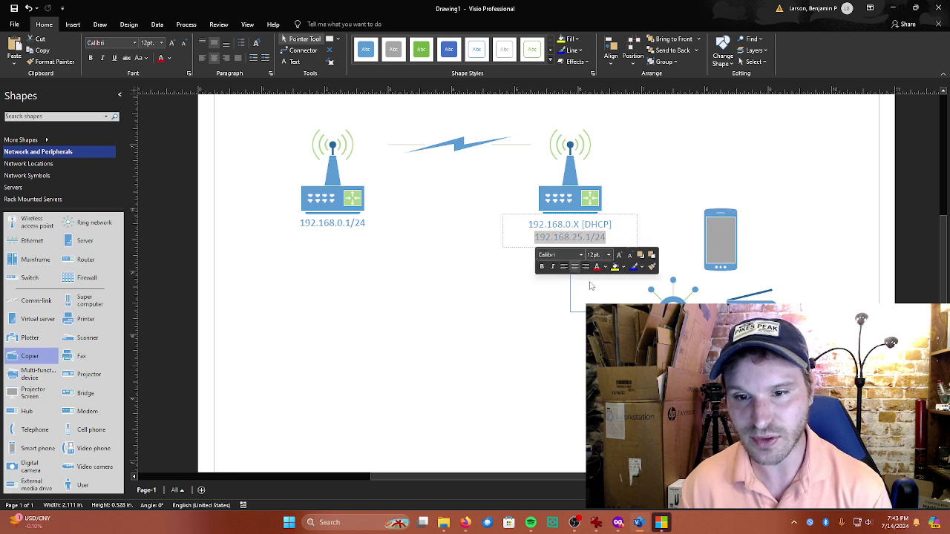
click(664, 233)
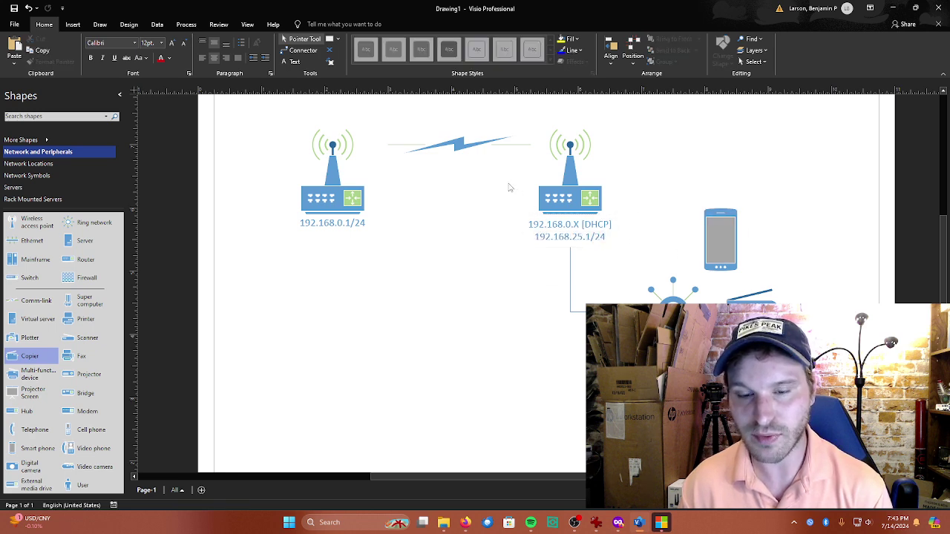
click(543, 236)
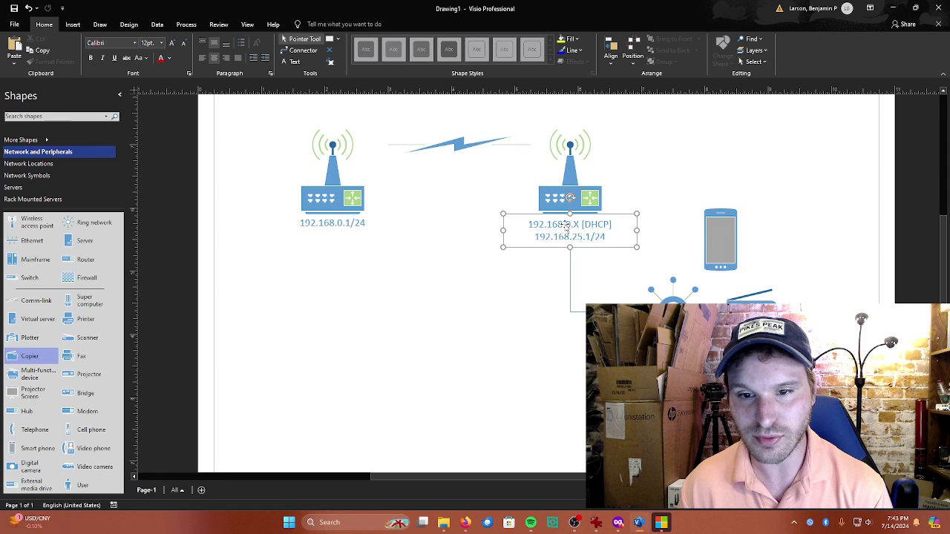
double_click(564, 229)
drag(573, 224, 610, 223)
click(475, 206)
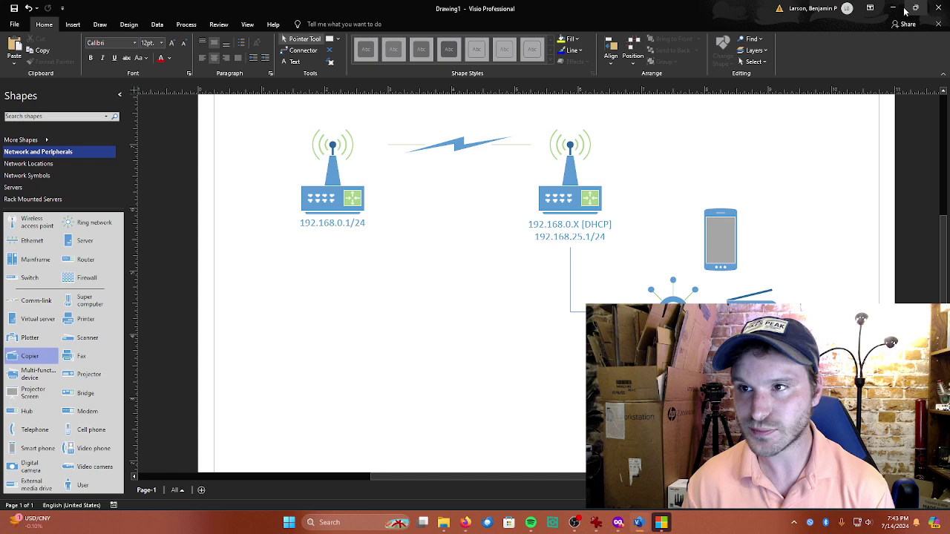
- Return to the DD-WRT Router status page in Firefox and check the installed firmware version
key(alt+Tab)
scroll(435, 260, up, 2)
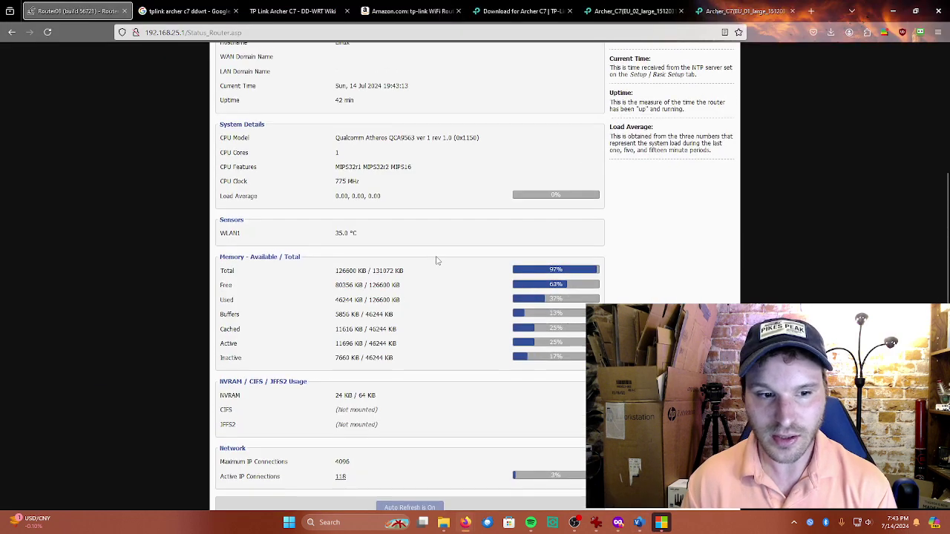
scroll(429, 237, up, 1)
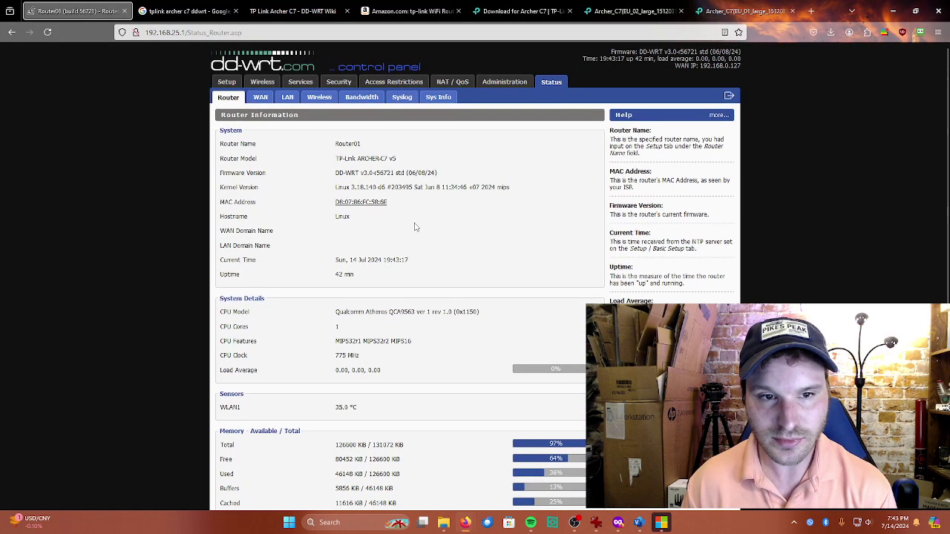
drag(335, 175, 448, 170)
click(458, 197)
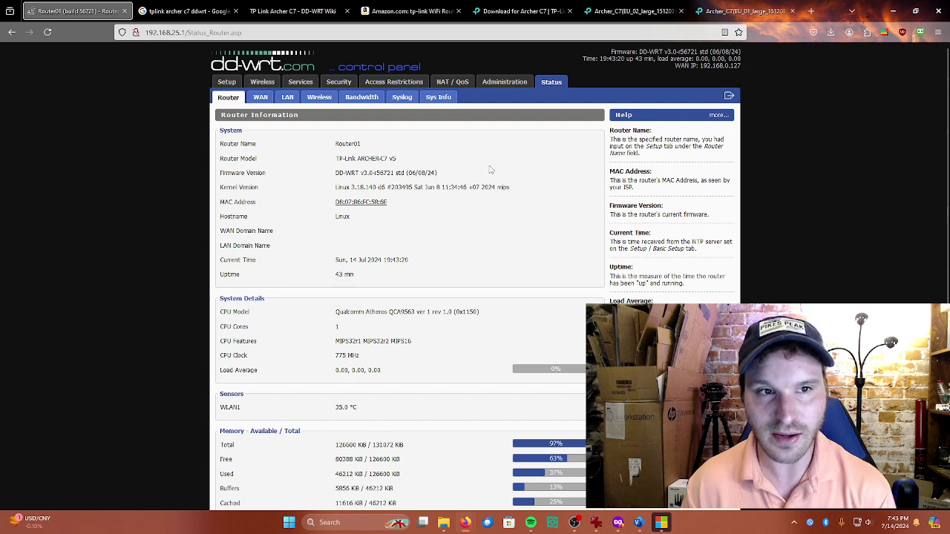
scroll(497, 213, down, 3)
- Read the Archer C7 V5 firmware file instructions and the flashing procedure on the DD-WRT wiki page
key(ctrl+3)
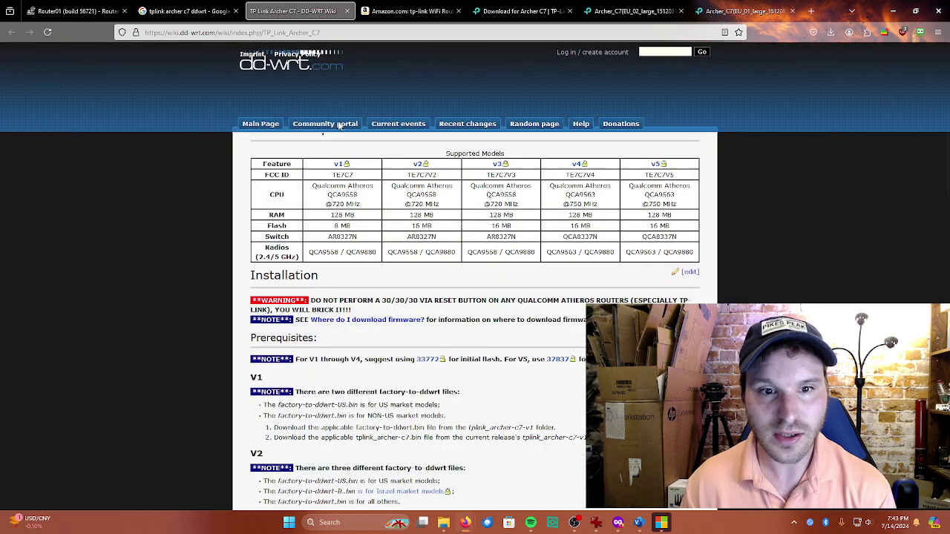
scroll(470, 297, down, 5)
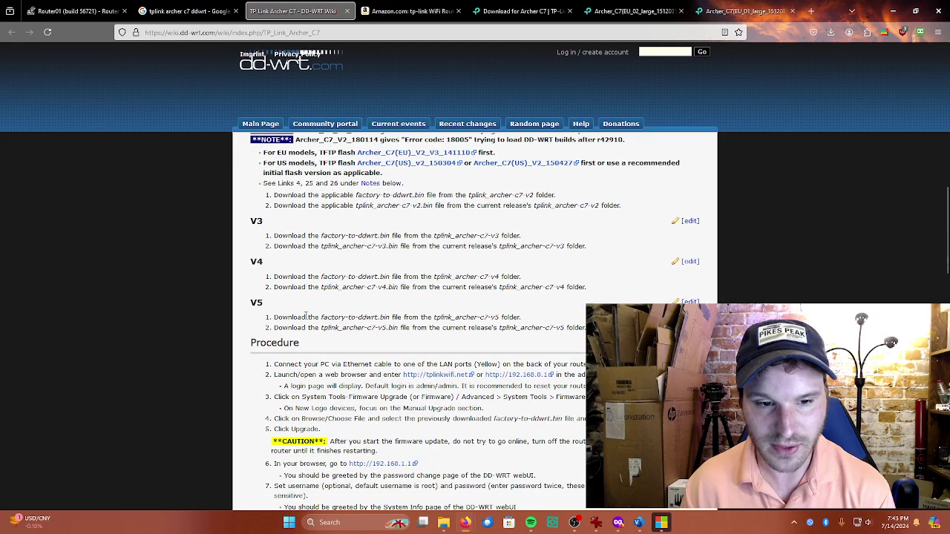
drag(276, 317, 540, 320)
click(437, 319)
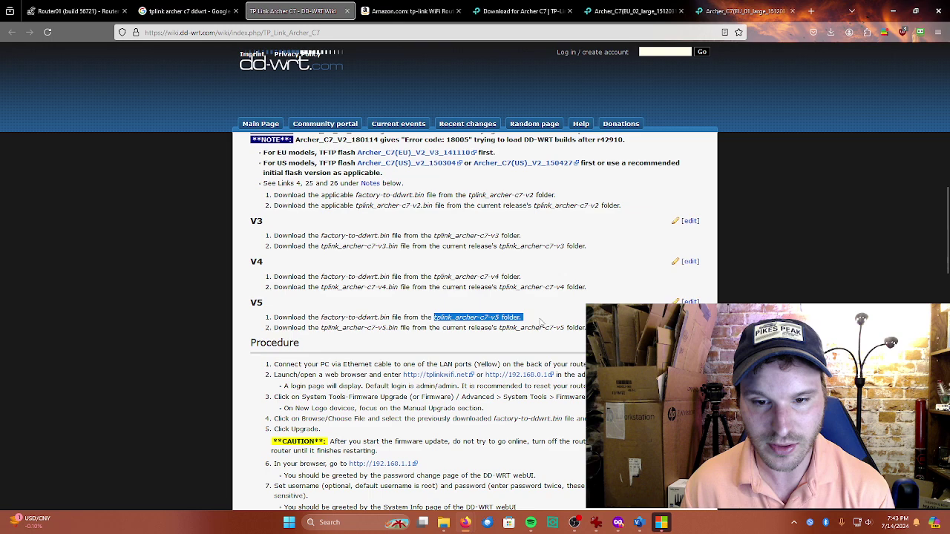
click(530, 317)
drag(321, 328, 476, 328)
click(428, 341)
click(449, 332)
scroll(449, 331, down, 3)
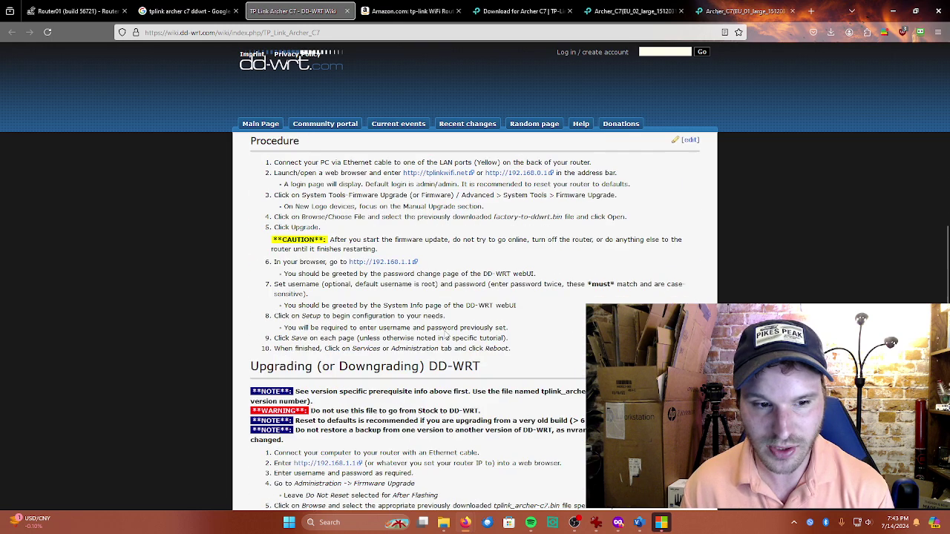
- Reread the flashing procedure's caution about the firmware update and the instruction for opening the router's web address
scroll(425, 305, up, 1)
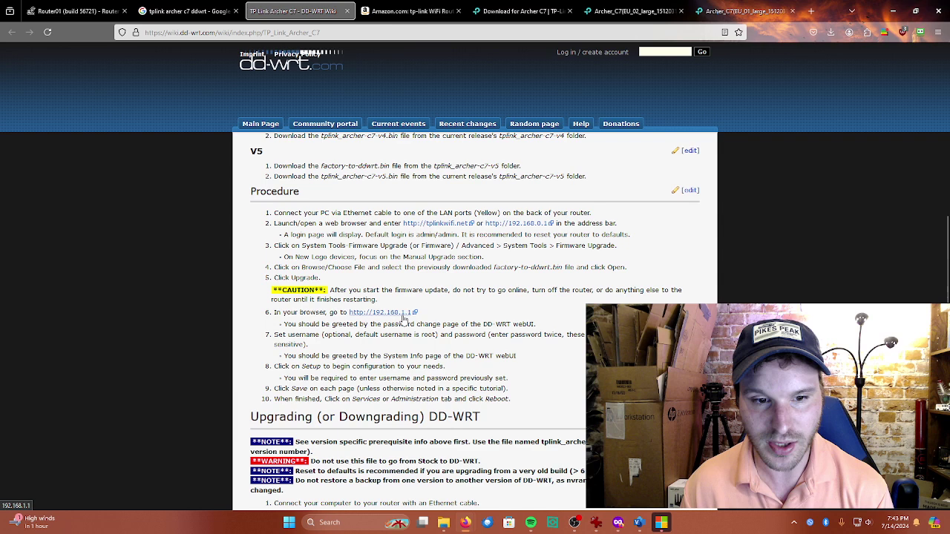
drag(395, 290, 328, 312)
click(447, 300)
click(306, 311)
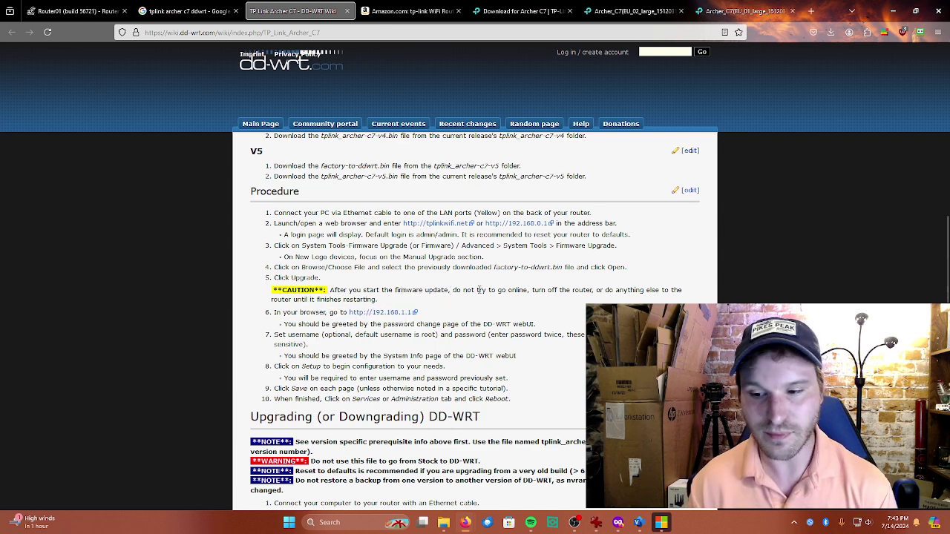
- Open the Ethernet adapter's properties from the Windows Network Connections window (ncpa.cpl)
key(super+r)
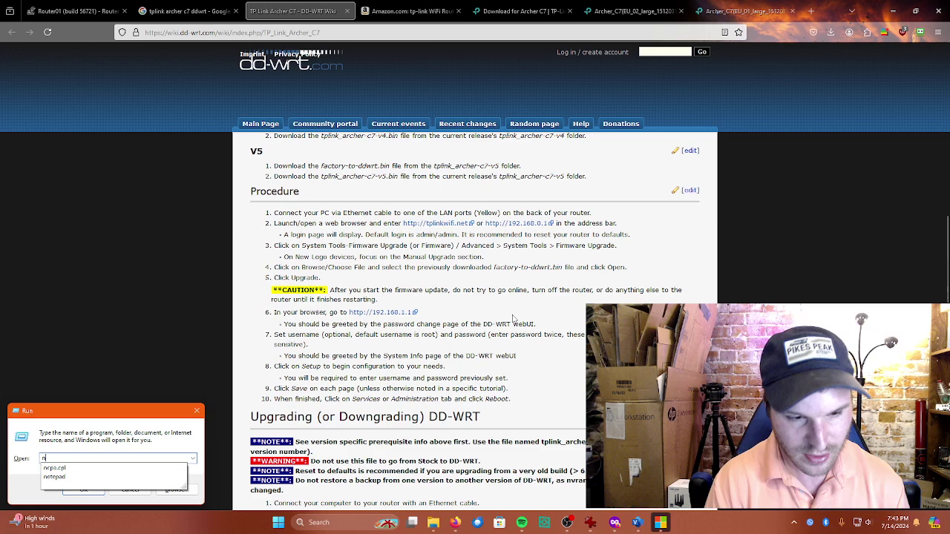
text(ncpa.cpl)
key(Return)
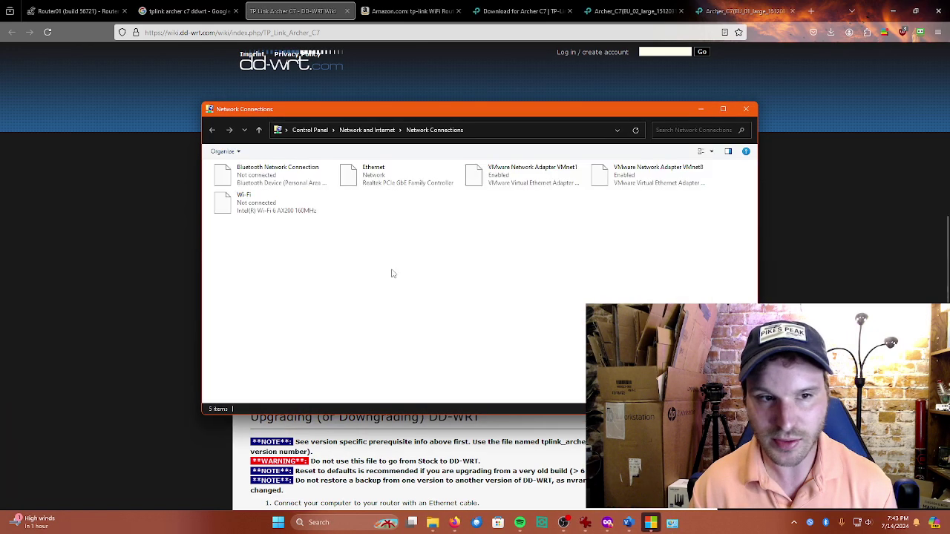
click(375, 189)
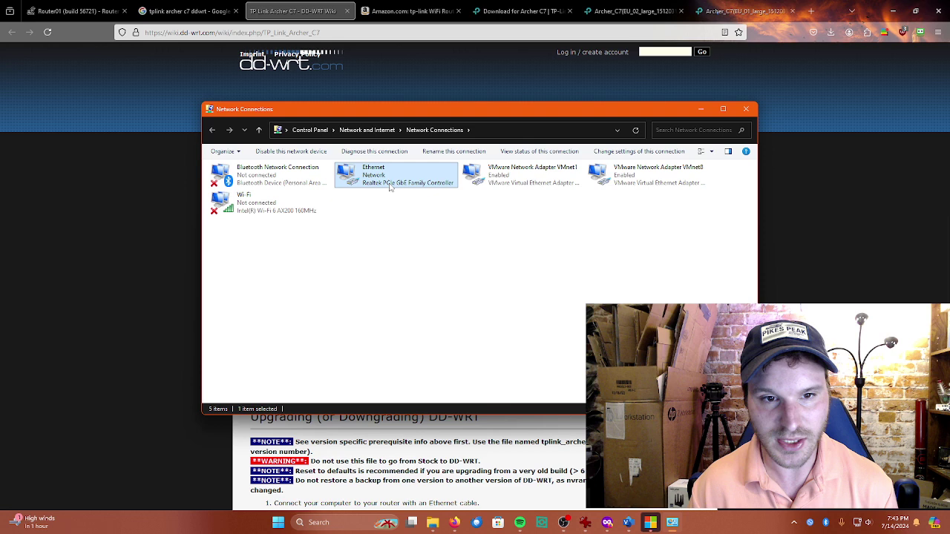
right_click(389, 184)
click(436, 278)
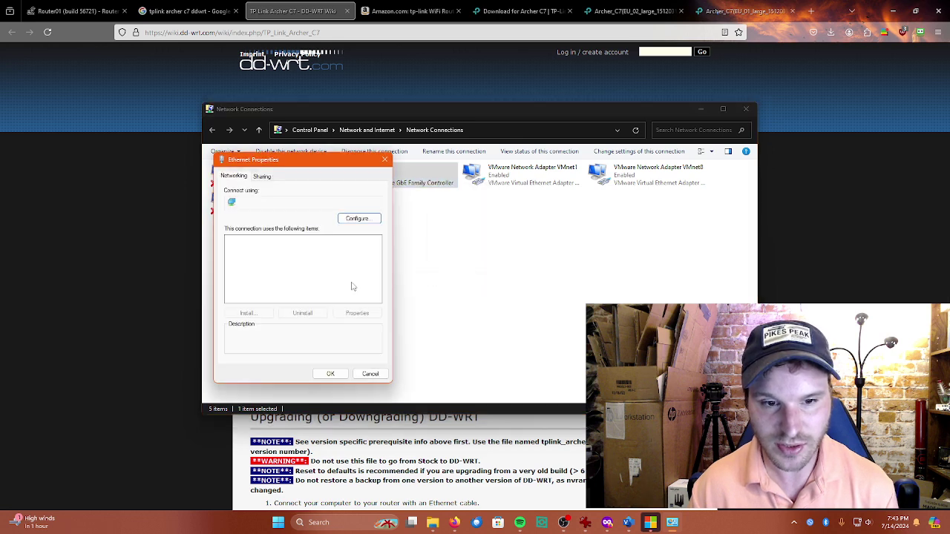
- Try a static IPv4 address of 192.168.1.50 with subnet mask 255.255.255.0 on the Ethernet adapter, and leave the settings without saving
double_click(321, 274)
click(297, 269)
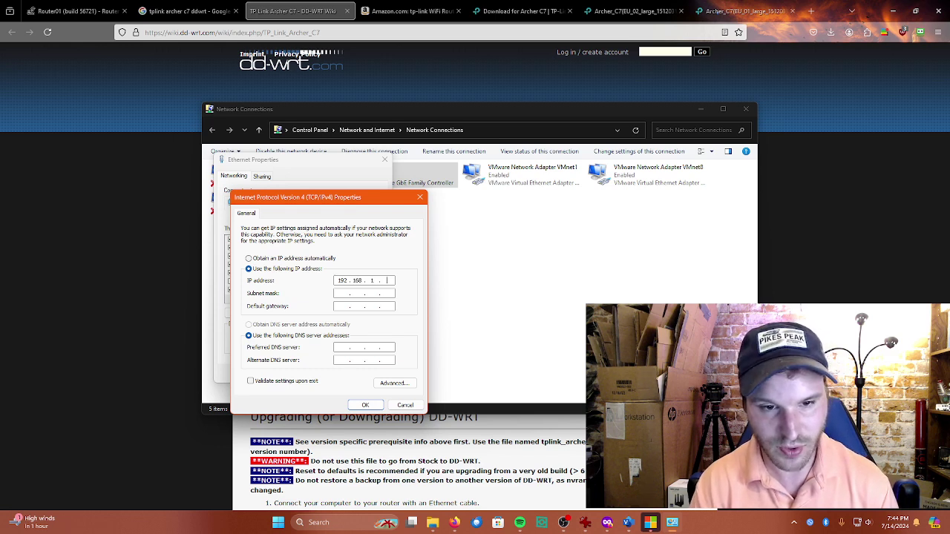
text(192 . 168 . 1 . 50)
key(Tab)
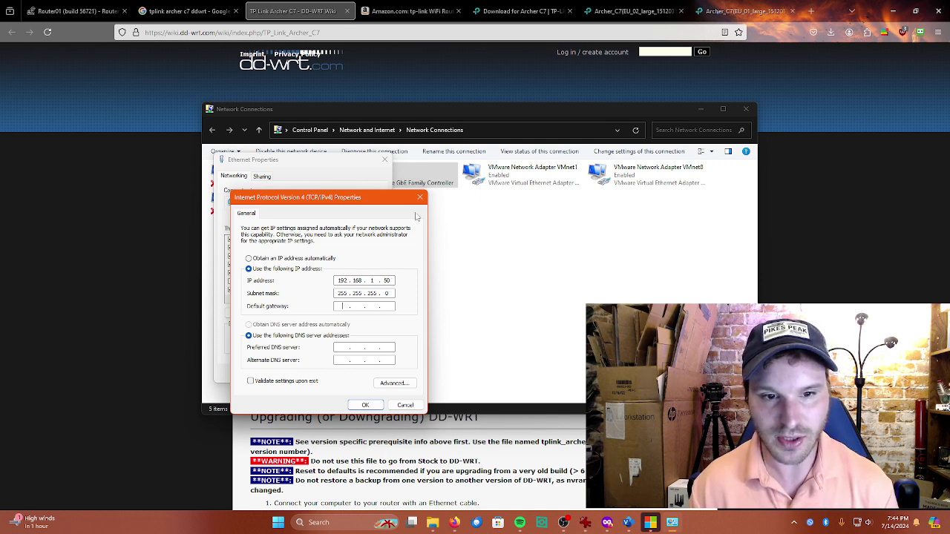
click(420, 198)
click(384, 160)
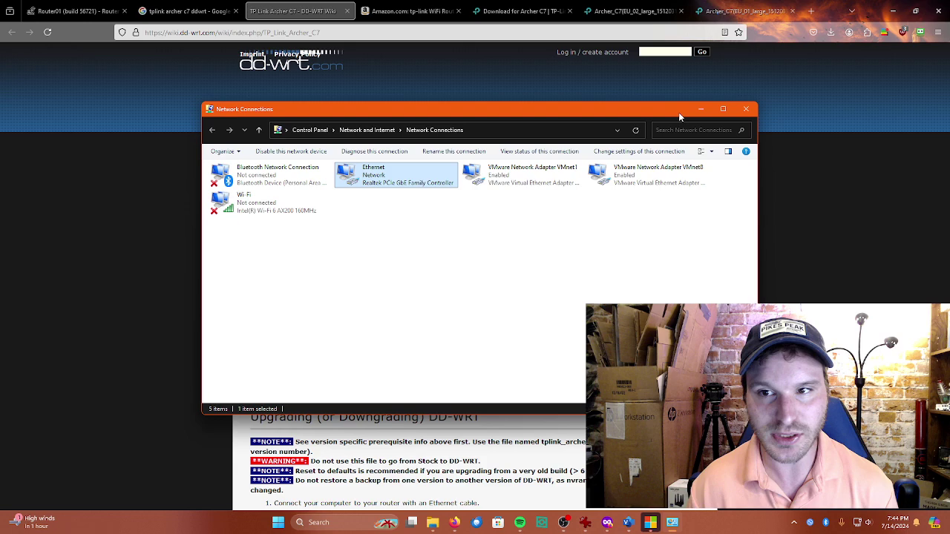
click(701, 109)
- Look over the Amazon router listing and TP-Link's Archer C7 firmware page, and return to the DD-WRT status page
click(416, 10)
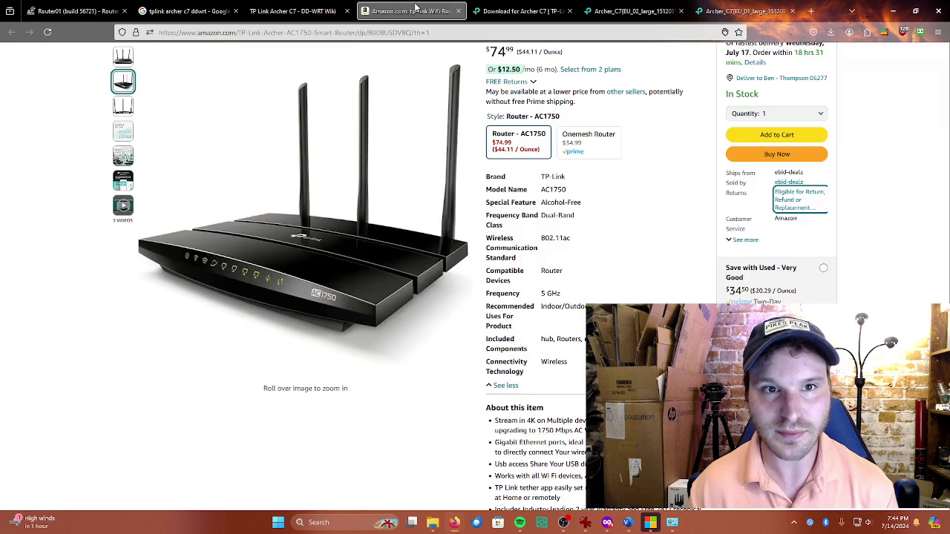
click(562, 6)
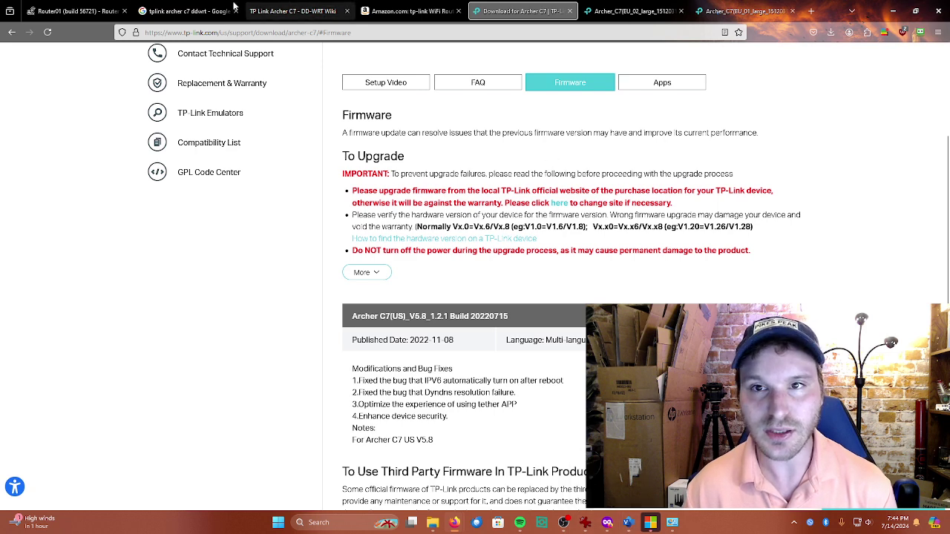
click(74, 11)
scroll(324, 280, up, 2)
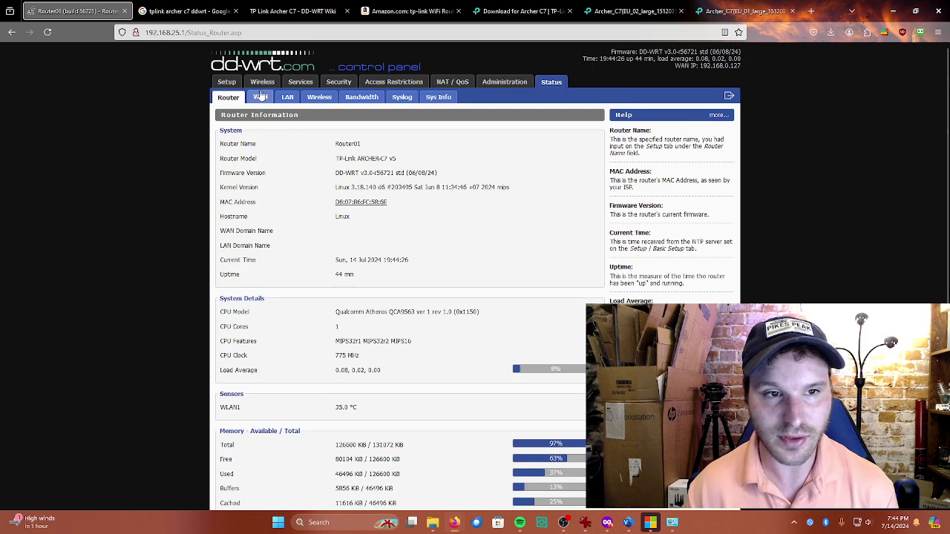
- Open the router's Basic Setup page and review the Router Name and Hostname under Optional Settings
click(227, 82)
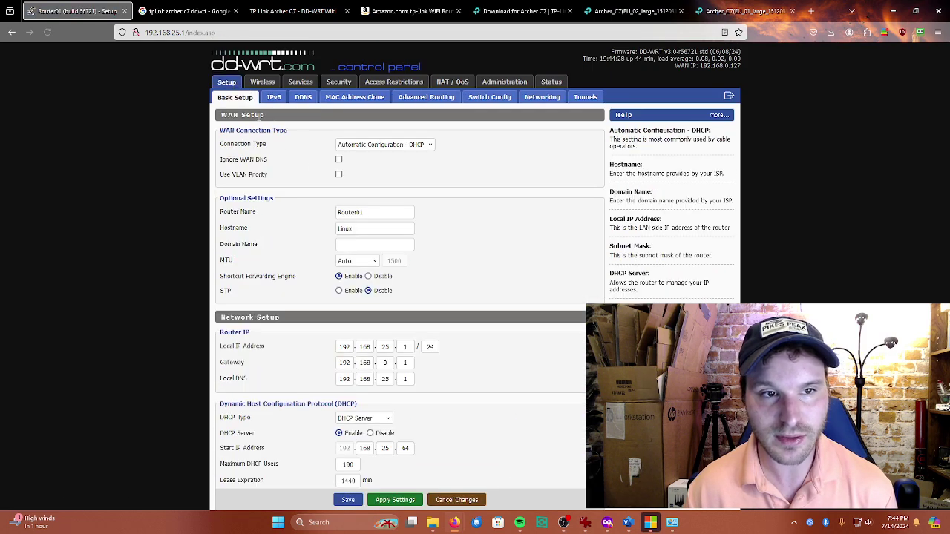
scroll(329, 217, down, 1)
scroll(329, 217, down, 2)
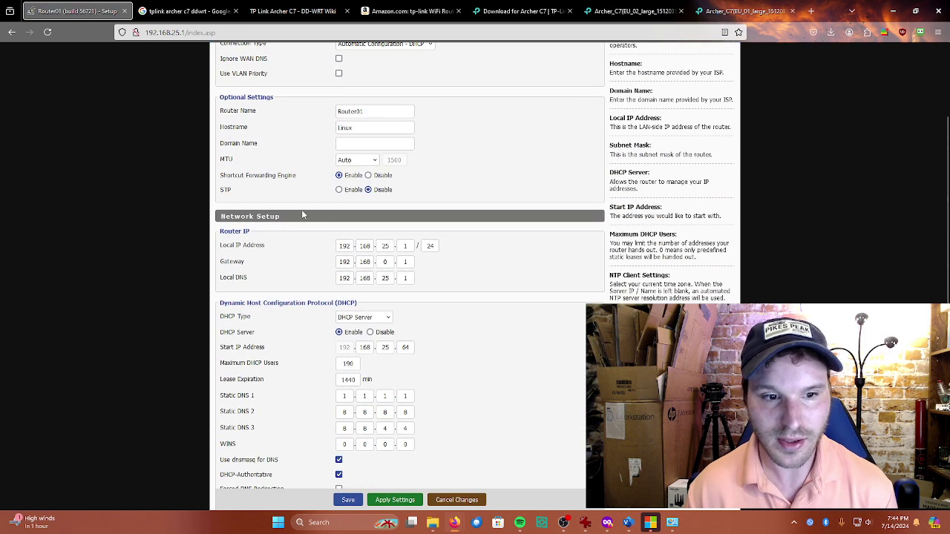
double_click(379, 110)
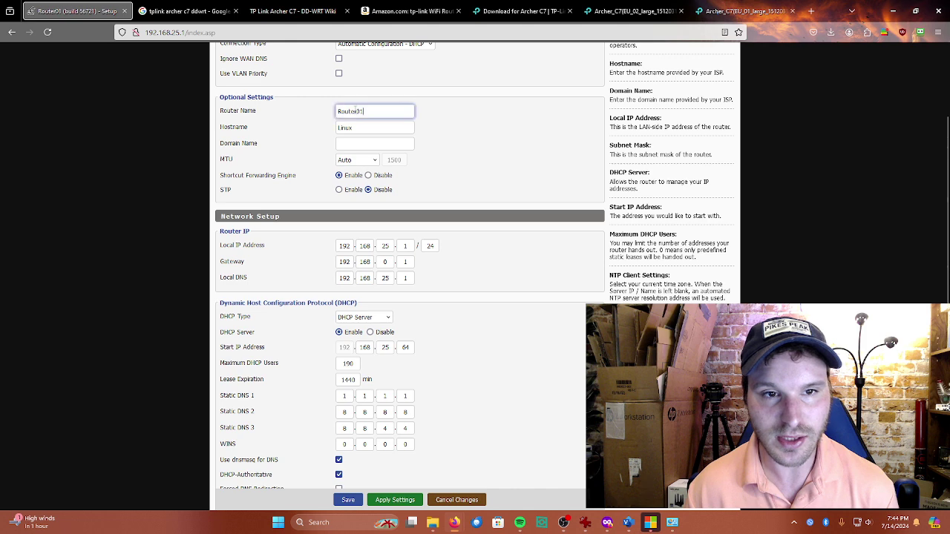
double_click(390, 127)
click(387, 129)
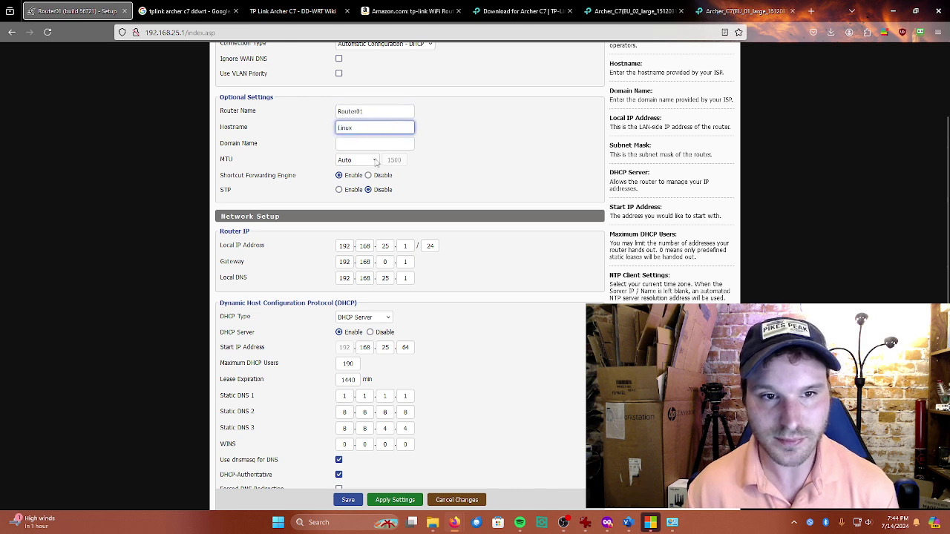
- Review the Local IP Address and Gateway values in the Router IP section of Network Setup
scroll(376, 161, down, 1)
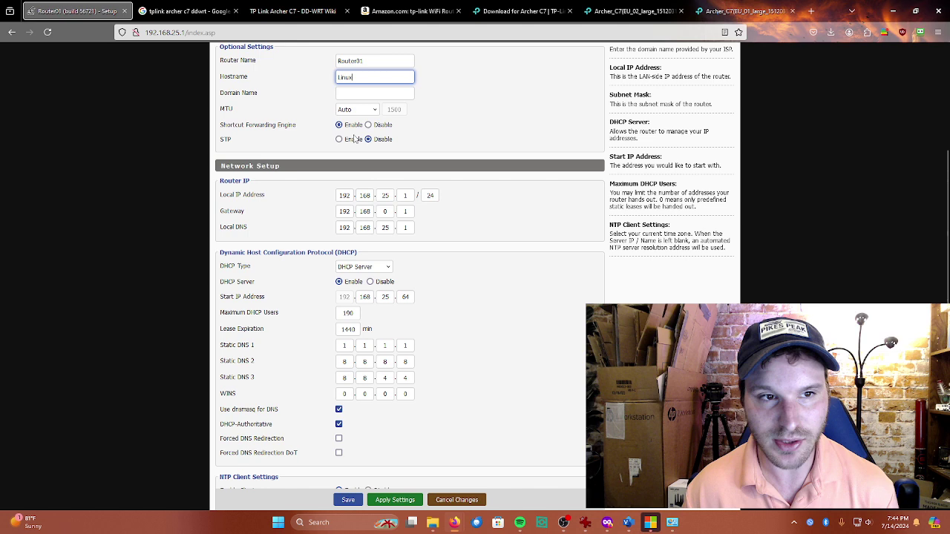
scroll(358, 186, down, 1)
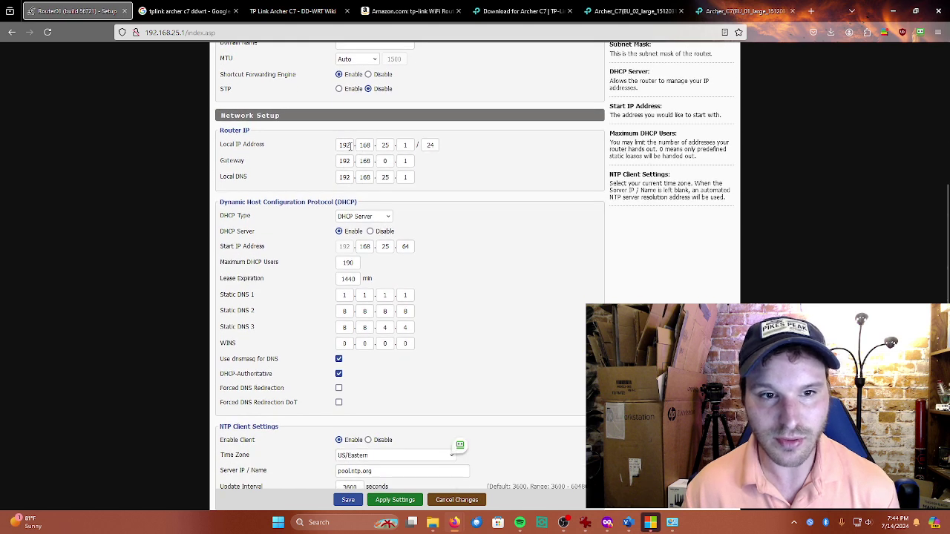
click(391, 146)
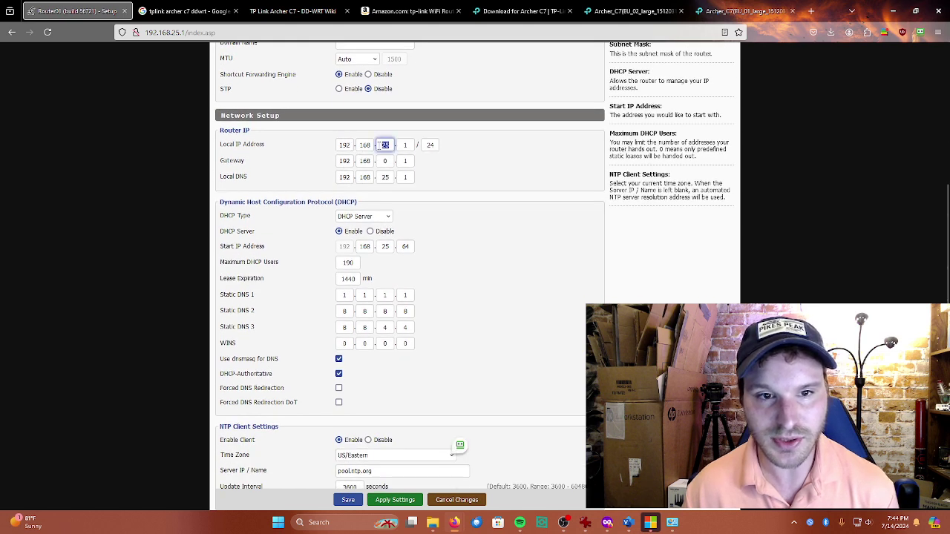
key(Tab)
key(Tab)
click(380, 173)
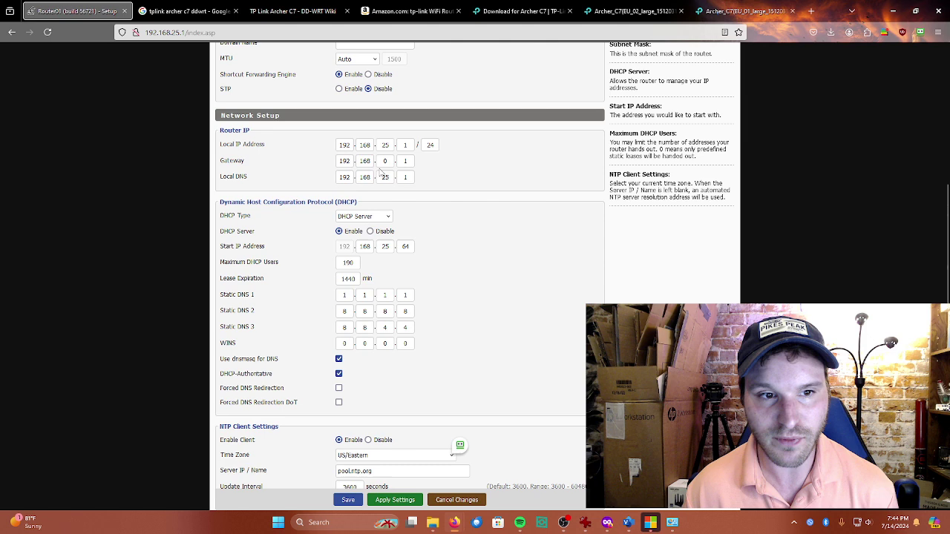
double_click(343, 162)
double_click(367, 161)
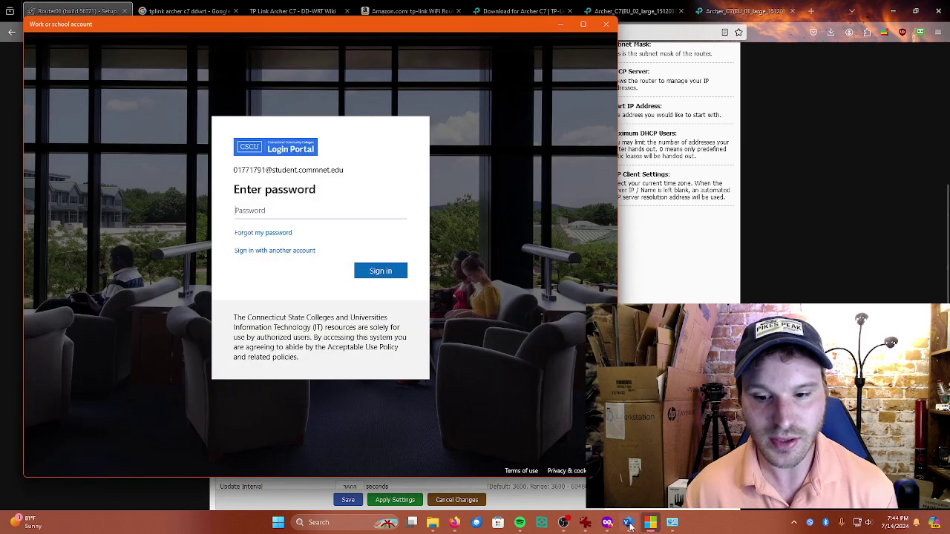
- Switch to the Visio network diagram to compare the gateway with the main router's address, and return to the router setup page
click(628, 522)
click(332, 212)
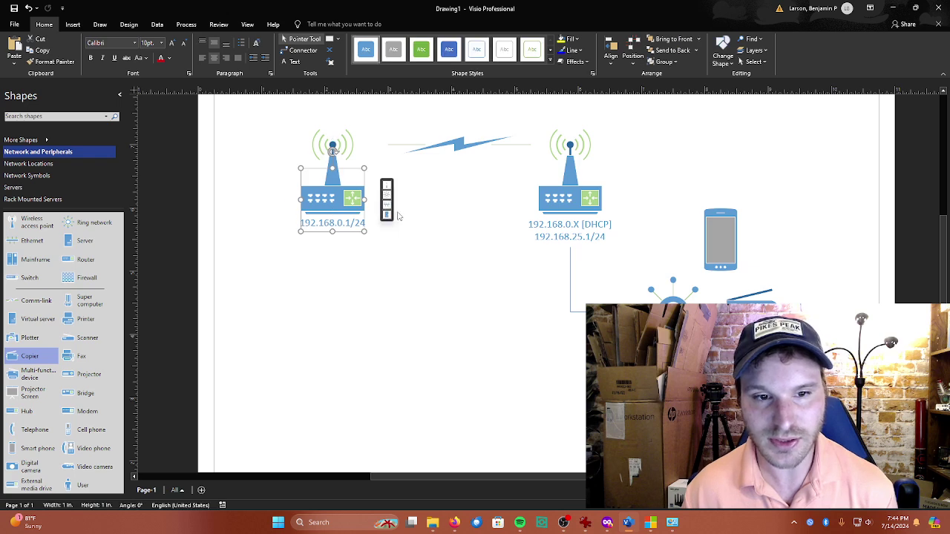
click(454, 224)
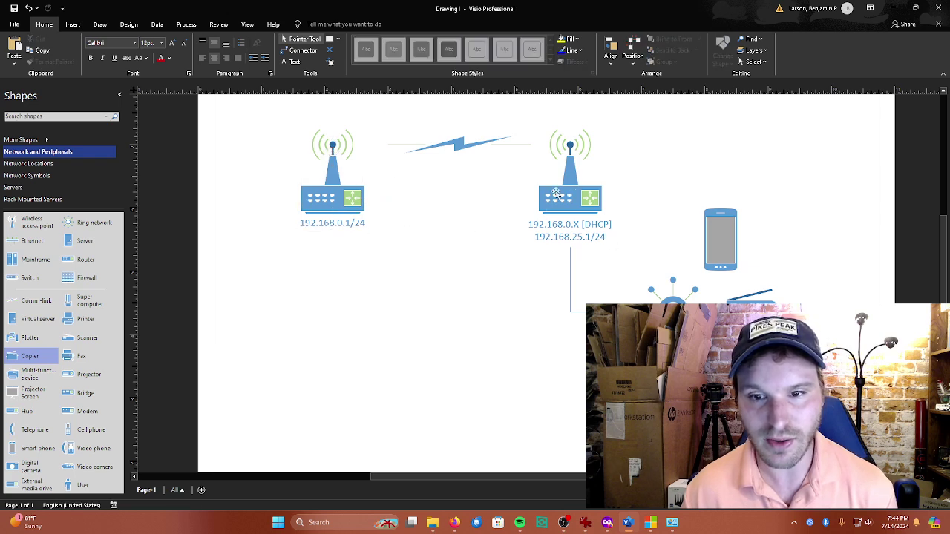
click(895, 7)
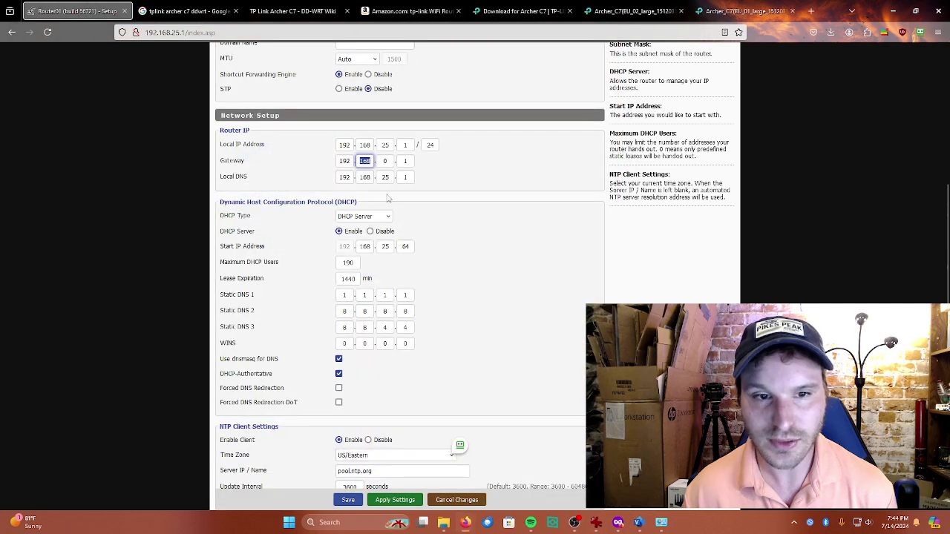
- Review the Local DNS address and the last octet of the DHCP server's Start IP Address
click(380, 192)
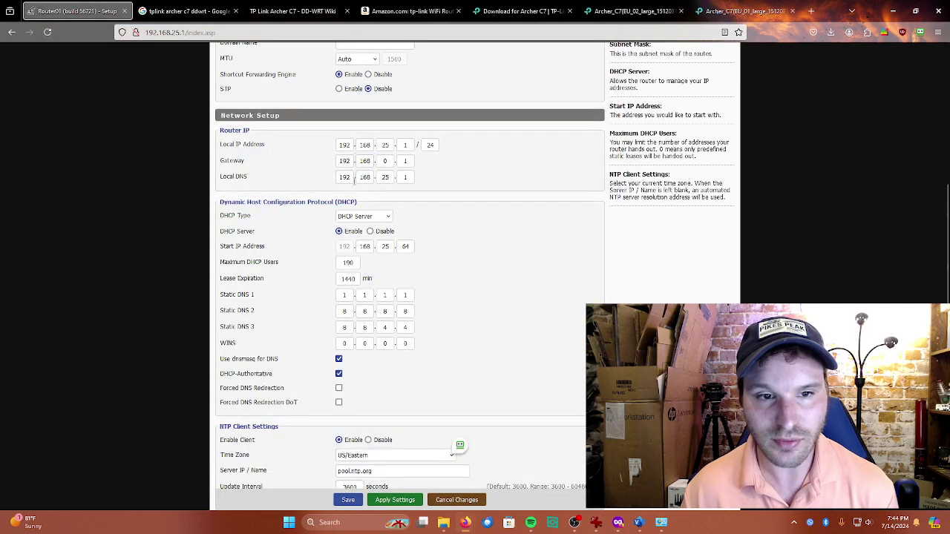
click(344, 176)
click(405, 177)
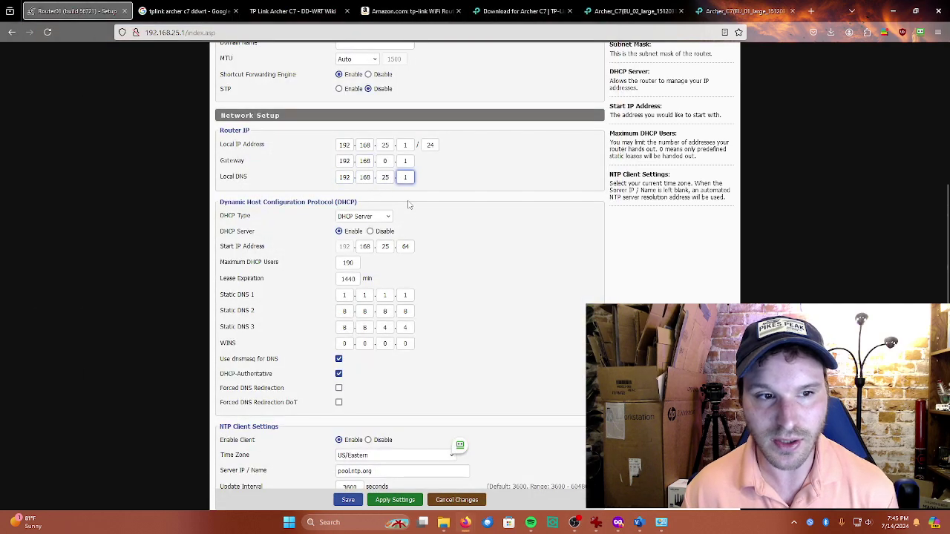
scroll(407, 205, down, 1)
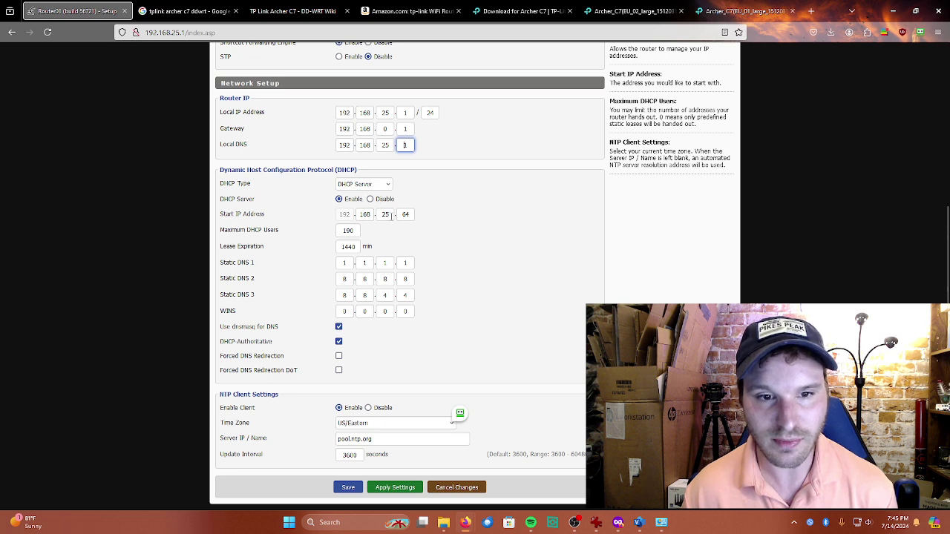
click(377, 215)
double_click(408, 214)
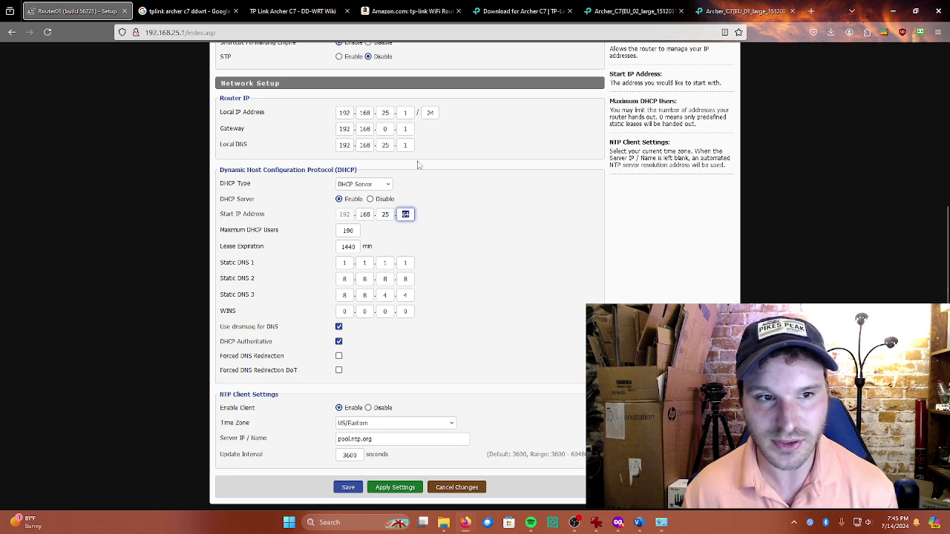
key(ctrl+c)
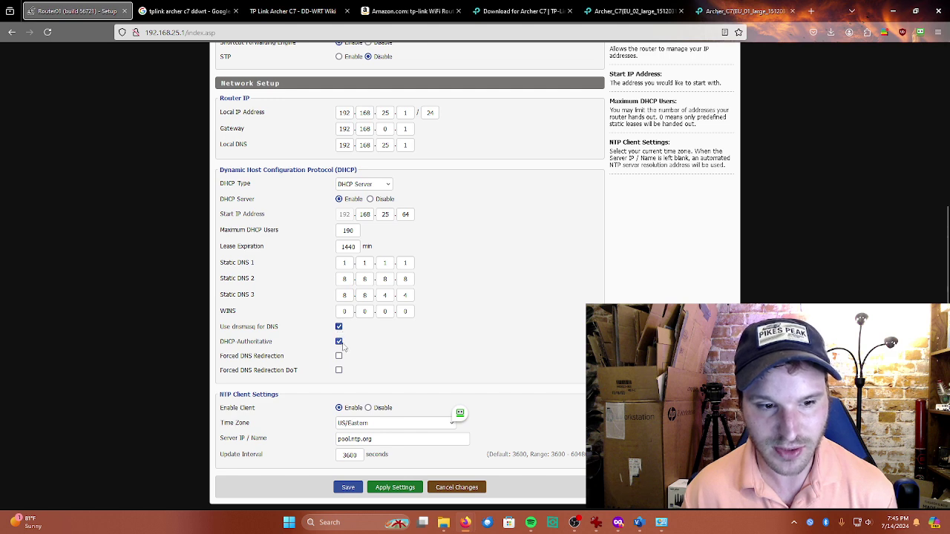
- Examine the Time Zone and Server IP / Name entries under NTP Client Settings
click(394, 426)
click(394, 426)
click(396, 440)
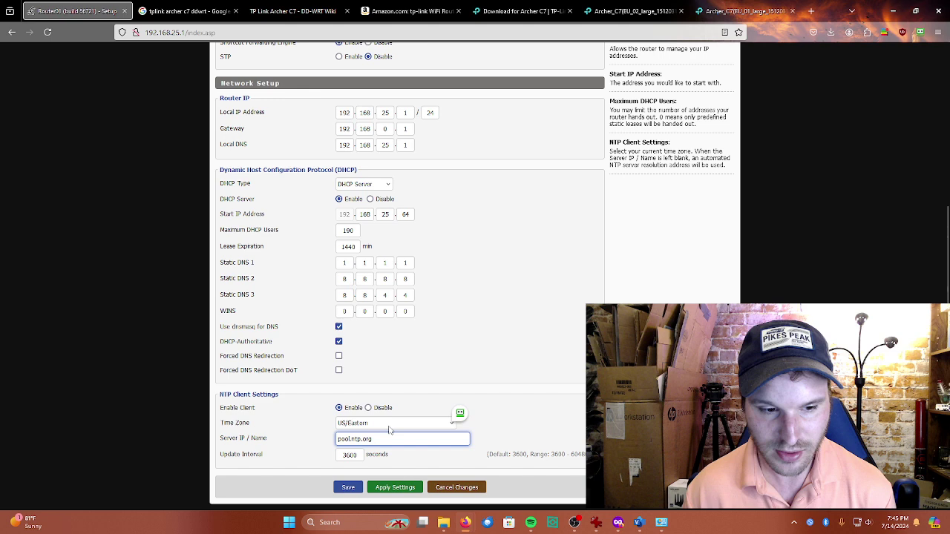
click(393, 426)
click(403, 434)
click(426, 408)
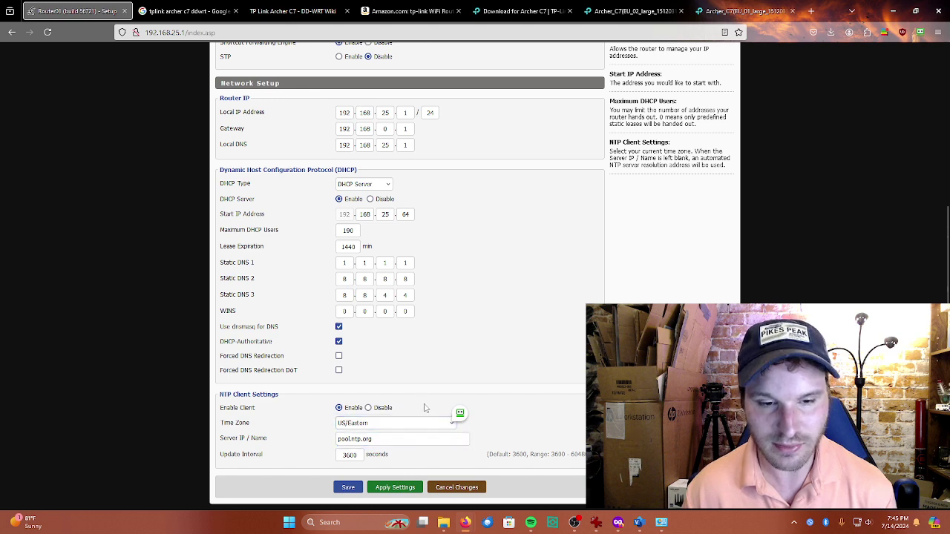
triple_click(388, 443)
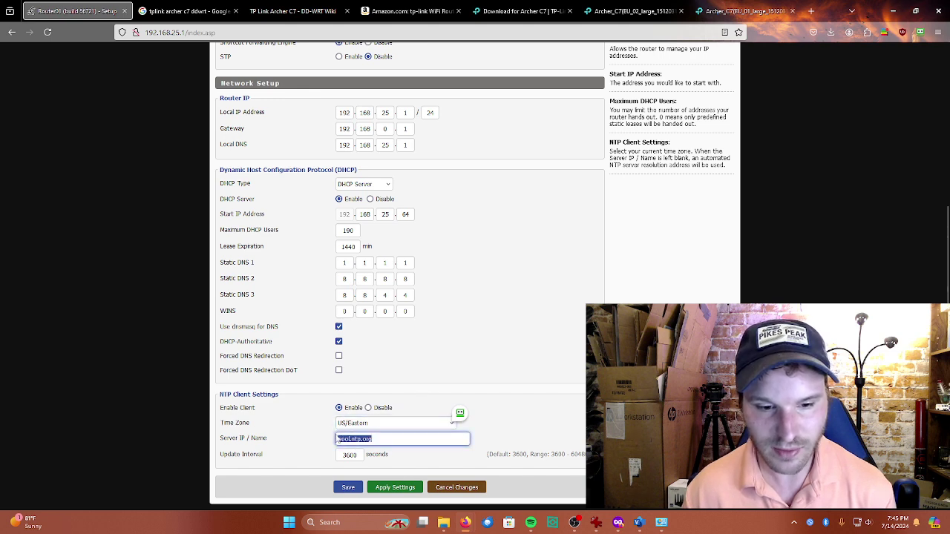
click(385, 441)
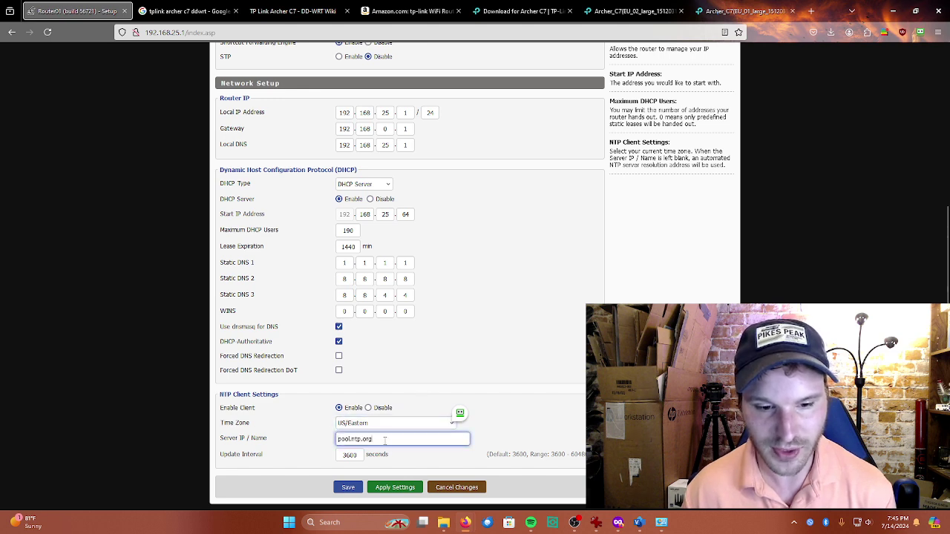
- Save the Basic Setup settings and open the Advanced Routing page
click(357, 491)
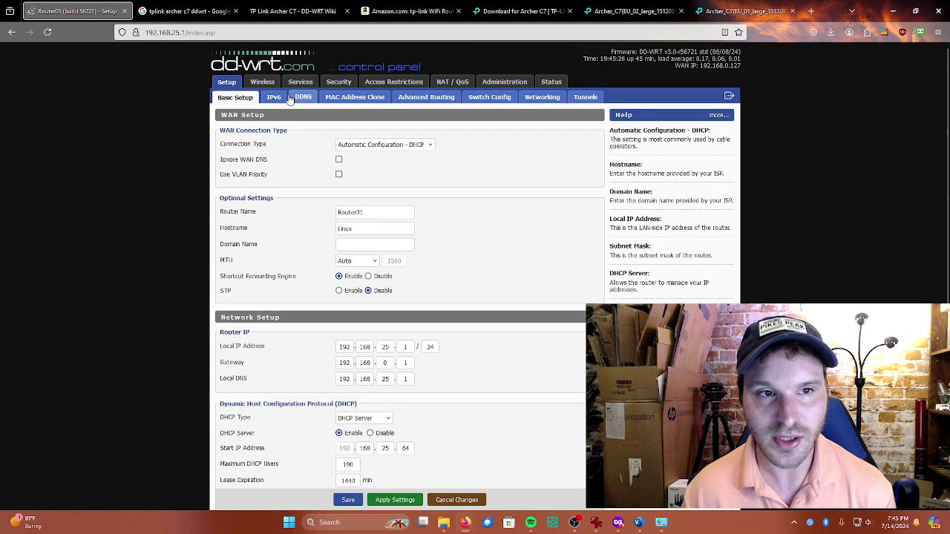
click(426, 99)
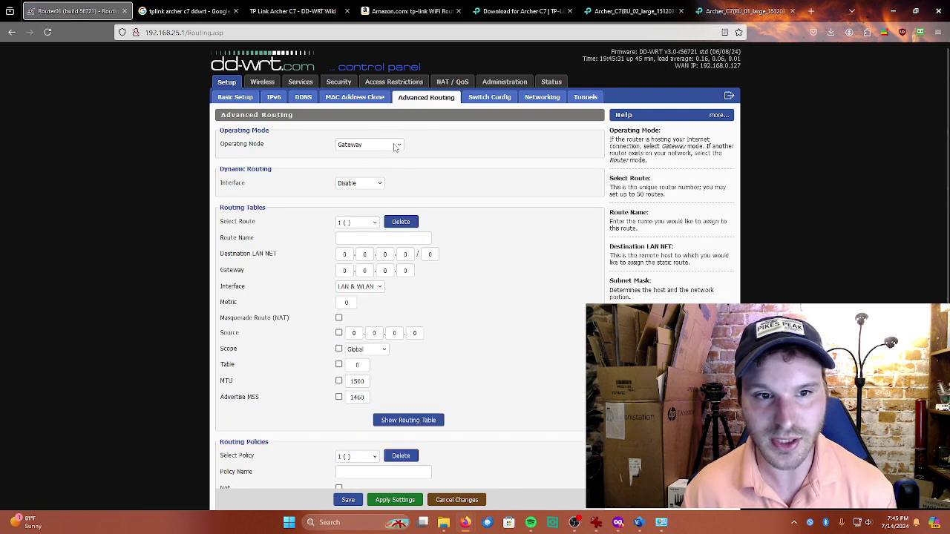
- Review the Advanced Routing page and check the available Operating Mode options, keeping Gateway
scroll(360, 151, down, 3)
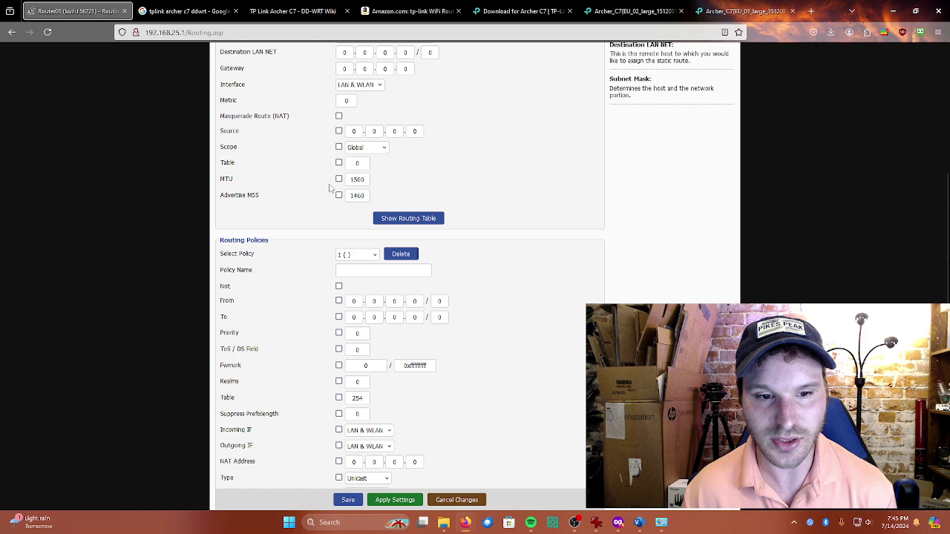
scroll(322, 183, up, 3)
click(375, 145)
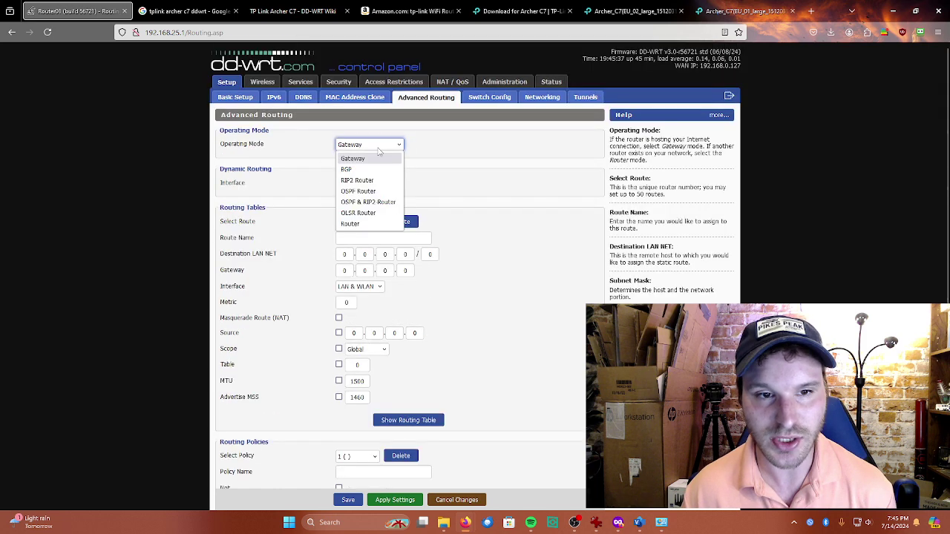
click(347, 109)
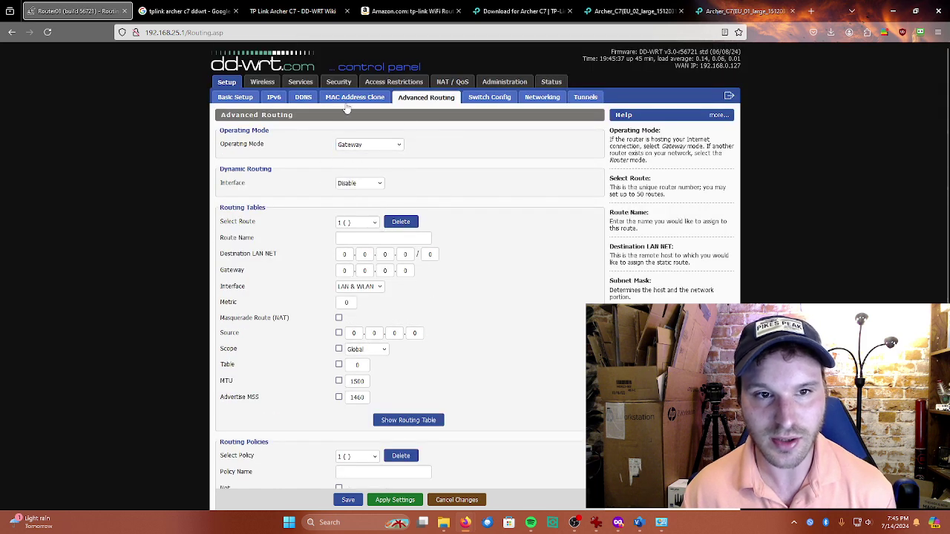
- Return to Basic Setup and check the WAN Connection Type options, keeping Automatic Configuration - DHCP
click(239, 97)
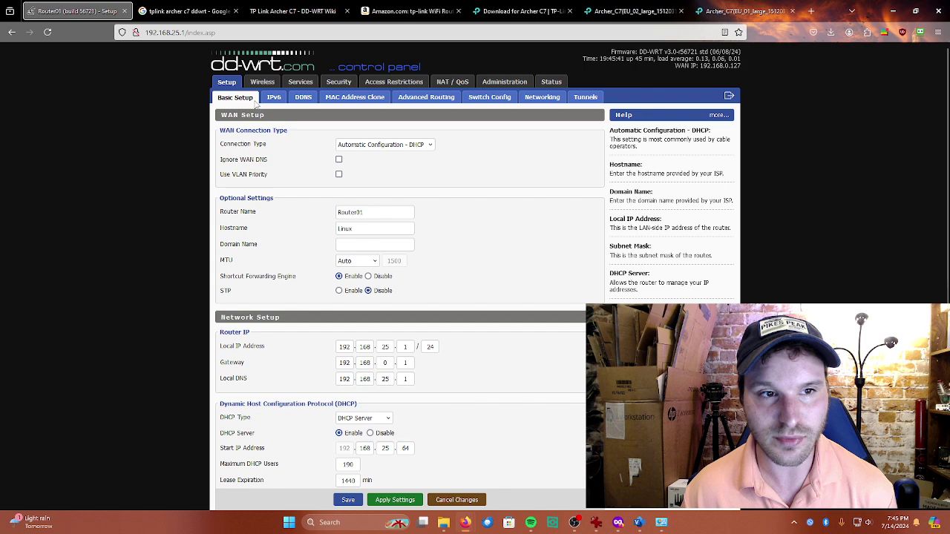
click(416, 146)
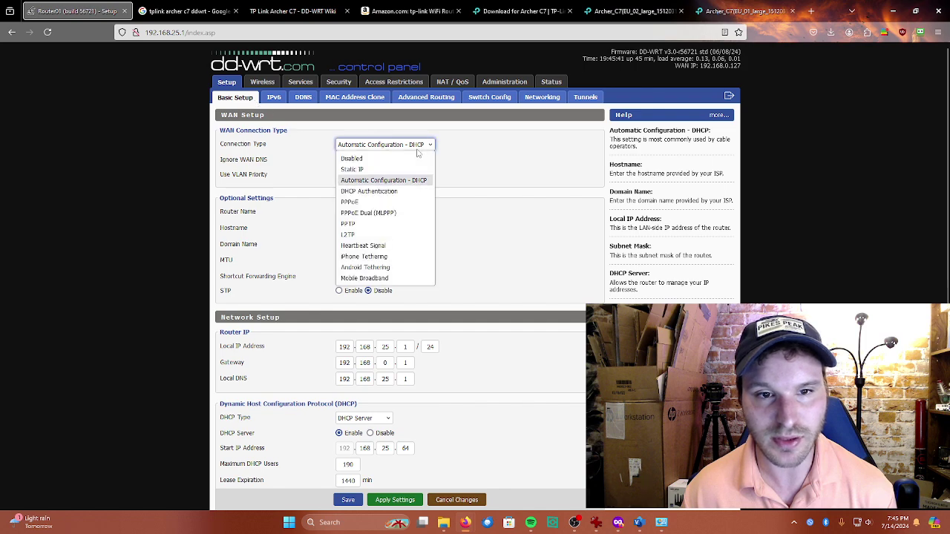
click(446, 135)
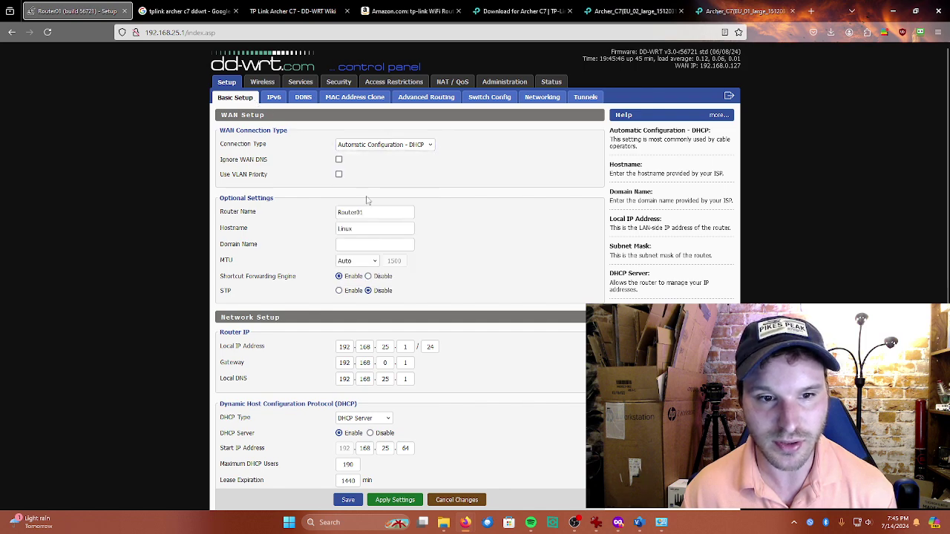
scroll(366, 200, down, 2)
scroll(307, 129, up, 2)
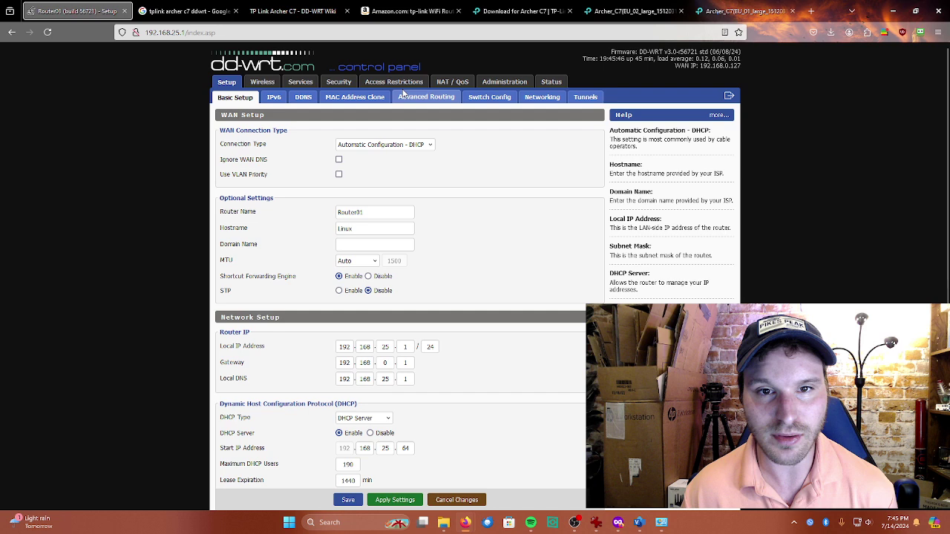
- Open the wireless Basic Settings and review the Radio Mode of the 2.4 GHz interface wlan0
click(263, 82)
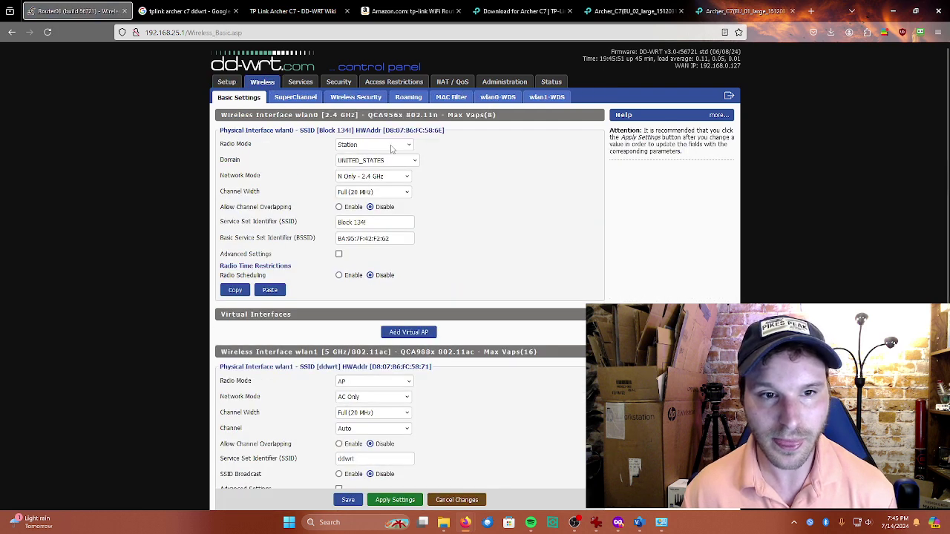
click(381, 149)
click(383, 147)
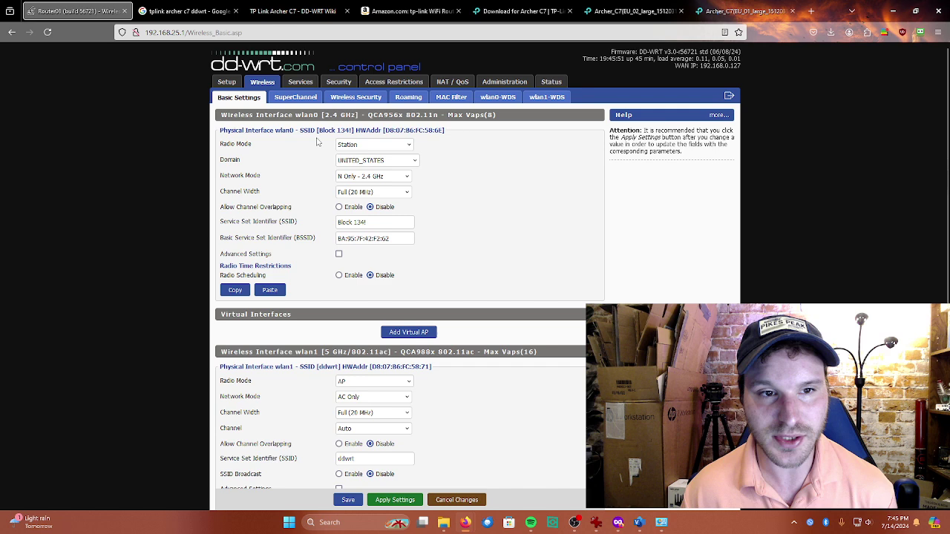
drag(334, 115, 373, 117)
click(377, 131)
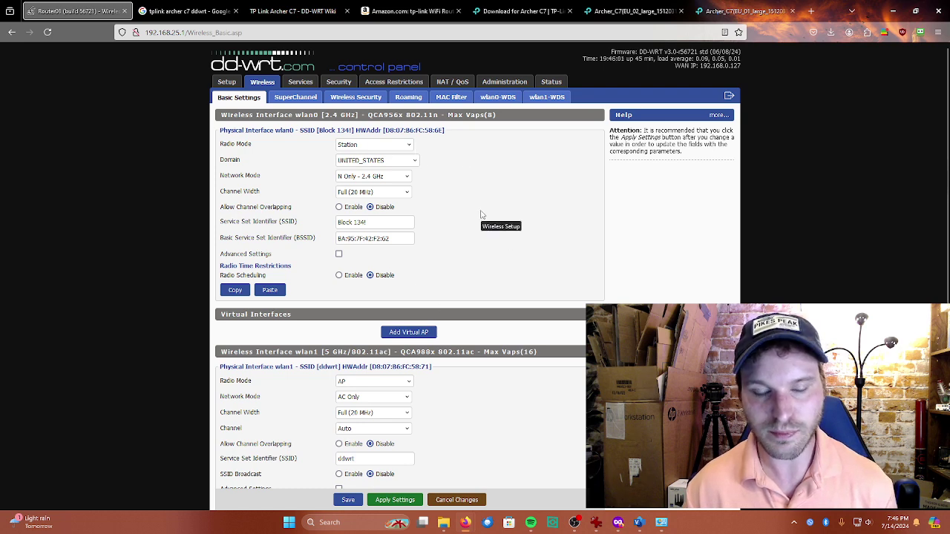
- Check the Network Mode options and Channel Width of wlan0, leaving both settings as they are
click(387, 178)
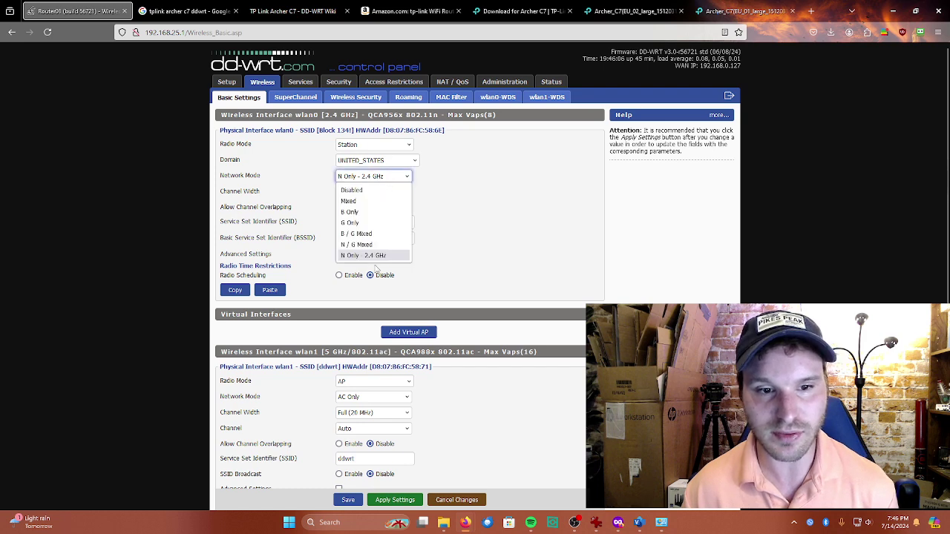
click(410, 202)
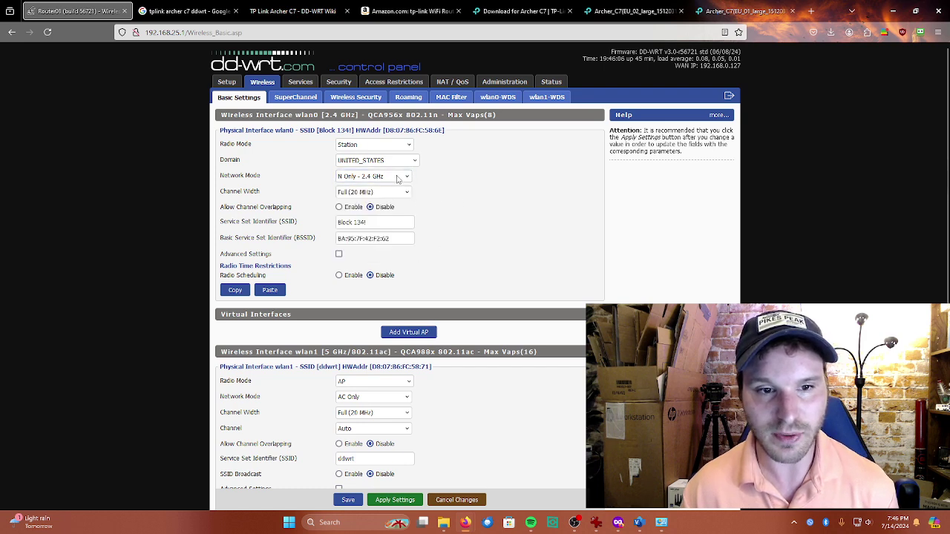
click(384, 195)
click(476, 208)
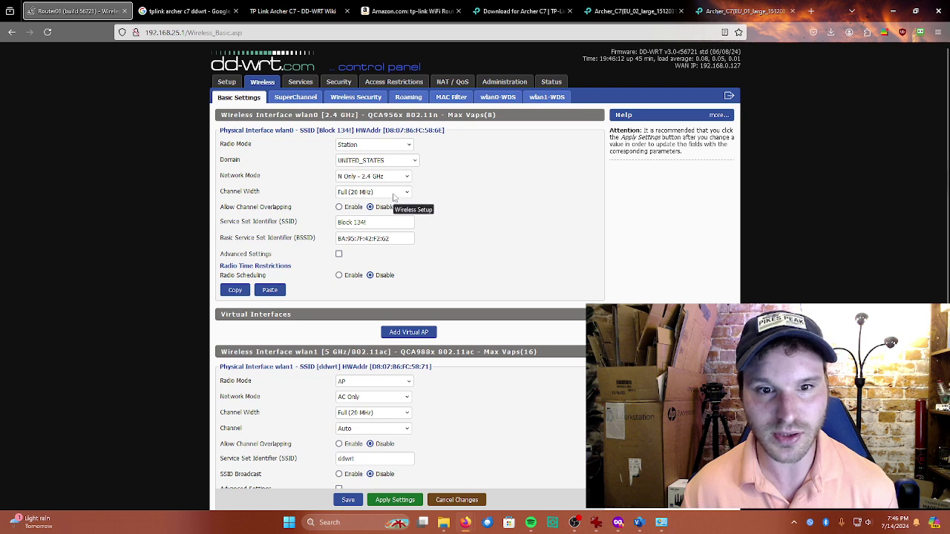
- Review the SSID and BSSID entries of wlan0 that identify the main router's wireless network
scroll(371, 163, down, 2)
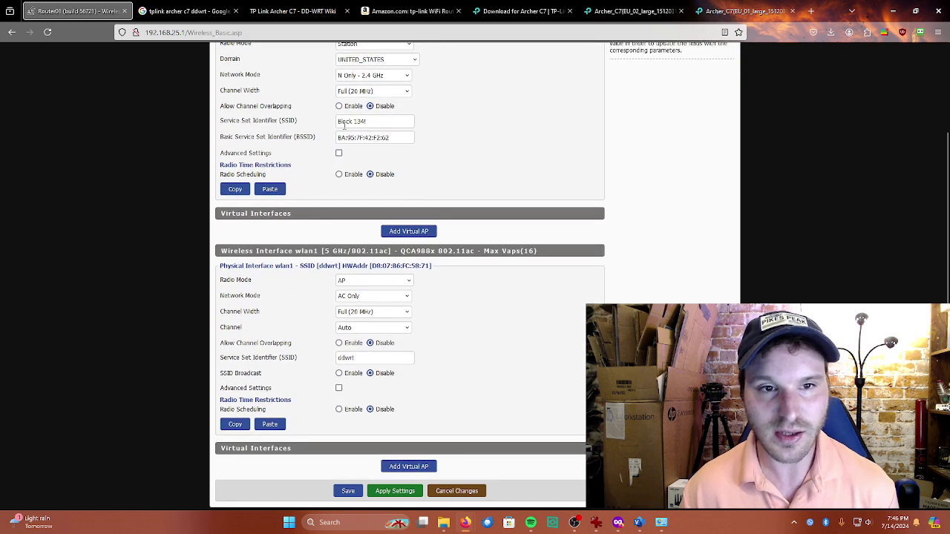
triple_click(344, 125)
click(291, 125)
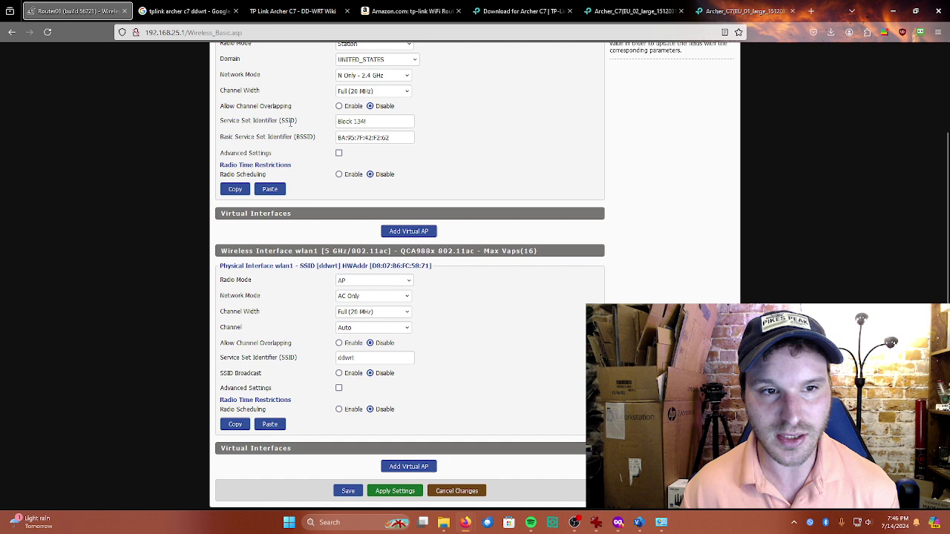
triple_click(369, 124)
click(311, 131)
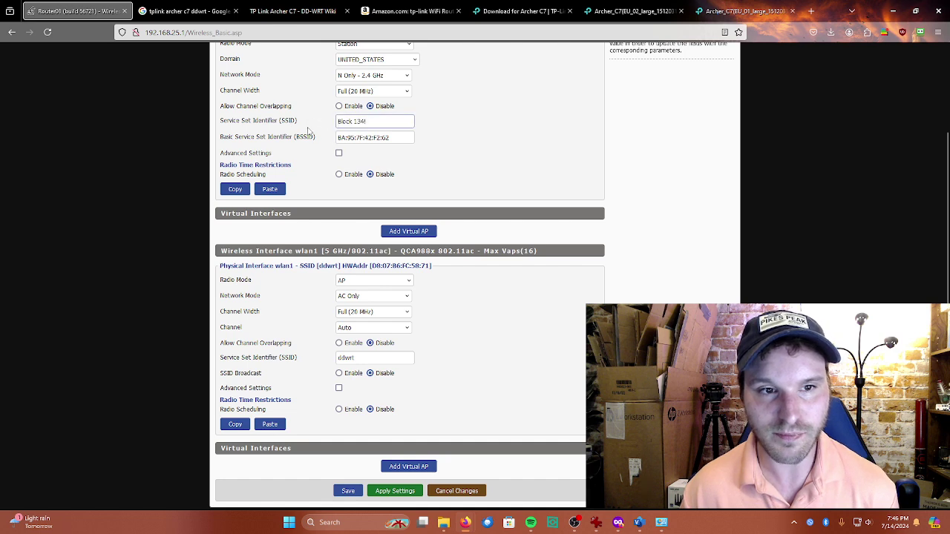
triple_click(386, 137)
click(329, 141)
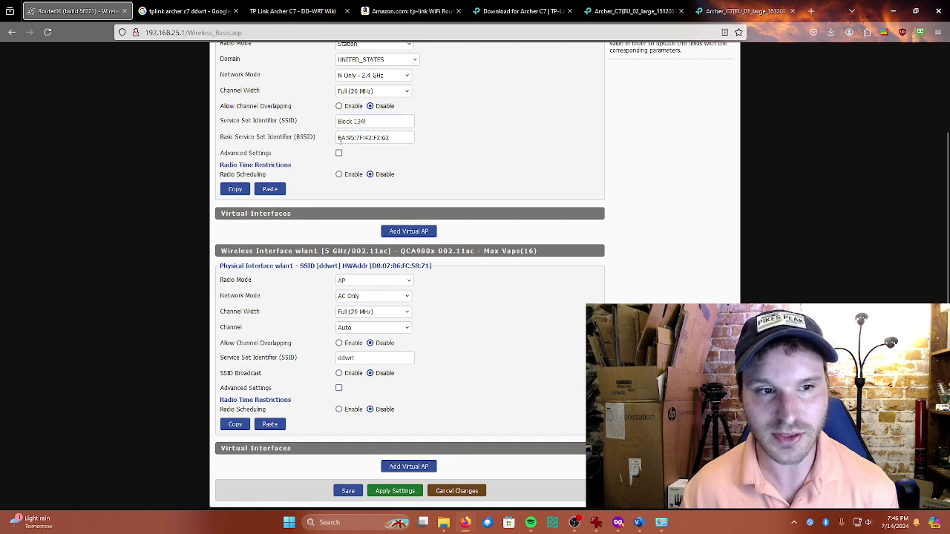
scroll(414, 163, up, 2)
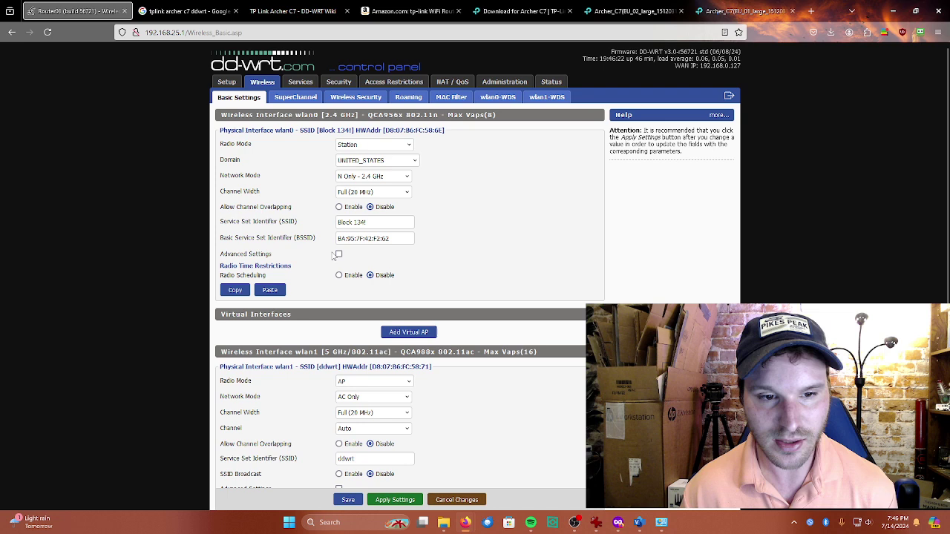
- Review the radio settings of the 5 GHz interface wlan1 alongside those of wlan0
scroll(335, 275, down, 2)
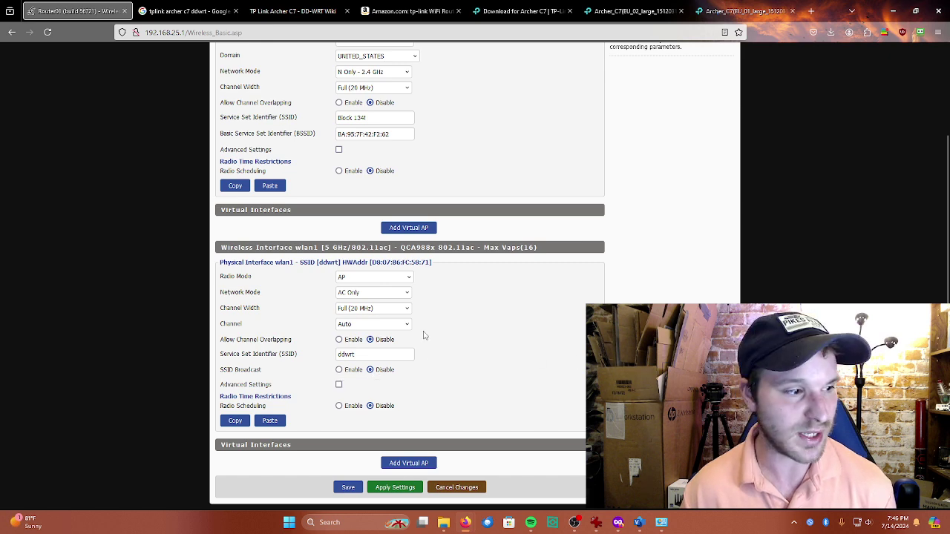
scroll(386, 381, up, 3)
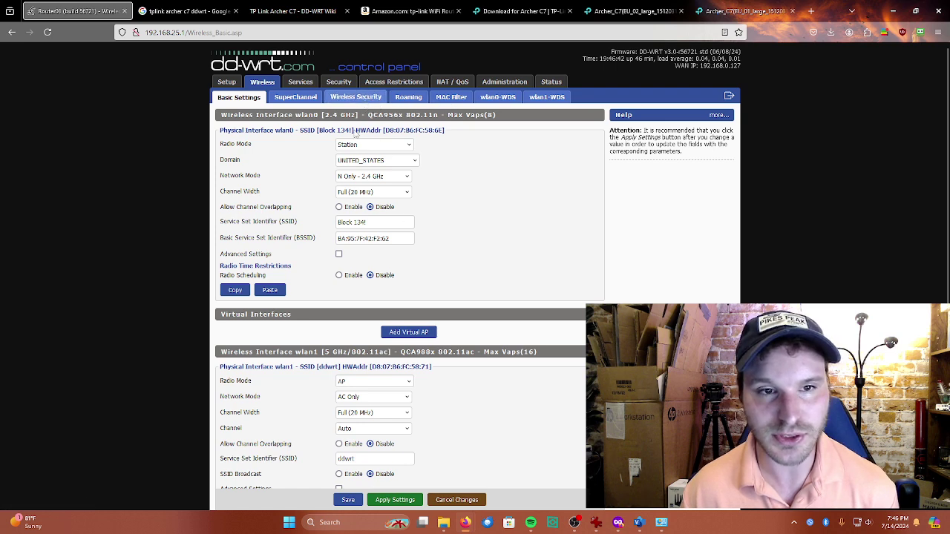
scroll(358, 490, down, 1)
scroll(358, 490, up, 1)
- Open Wireless Security and examine the interface name, SSID, authentication settings and shared key field for wlan0
click(357, 97)
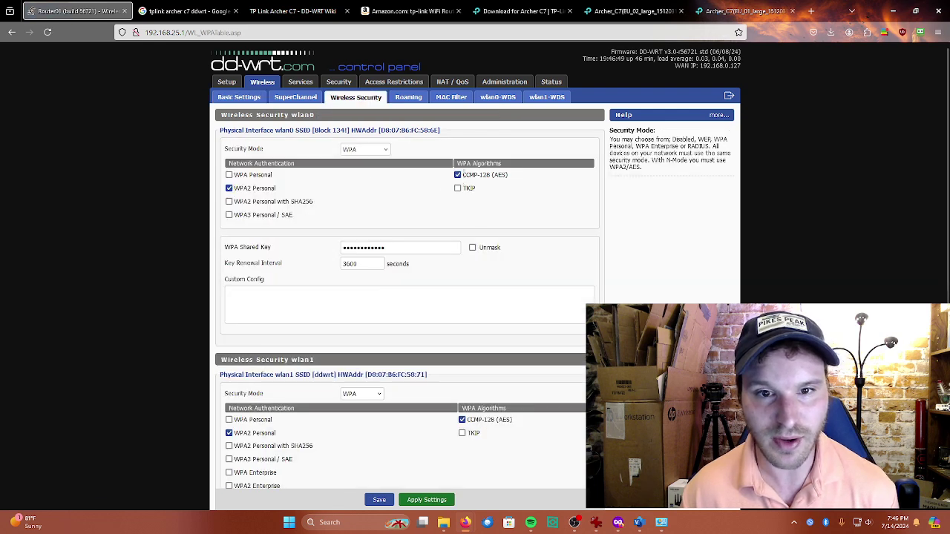
scroll(437, 245, down, 2)
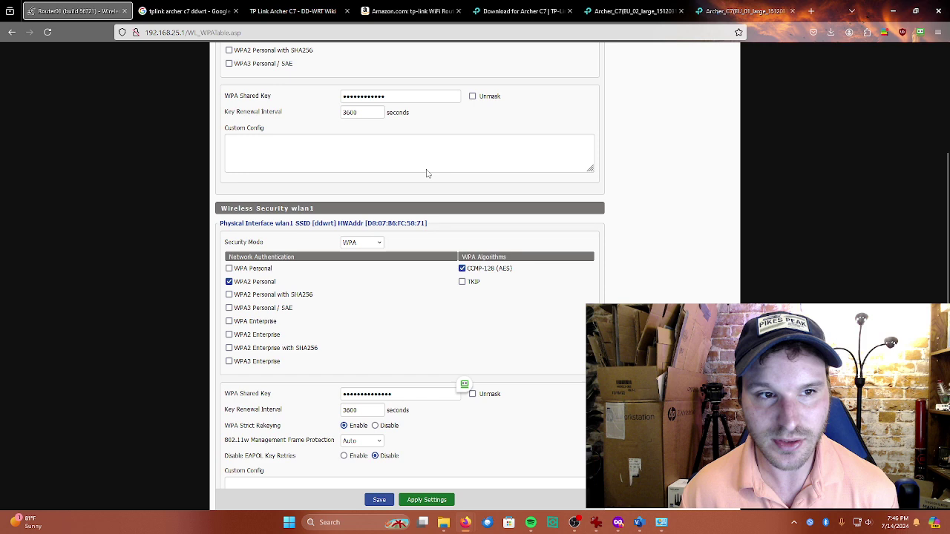
scroll(388, 93, up, 2)
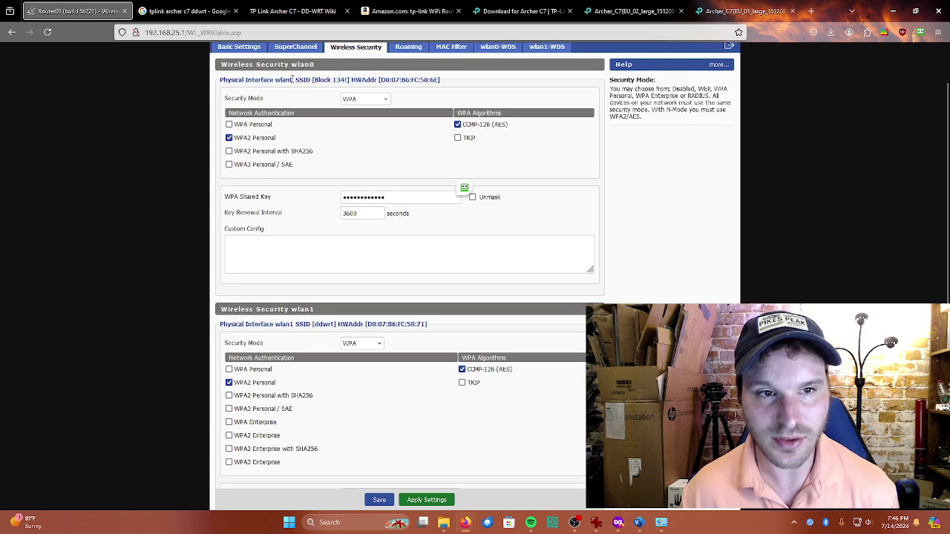
drag(306, 79, 377, 79)
click(336, 83)
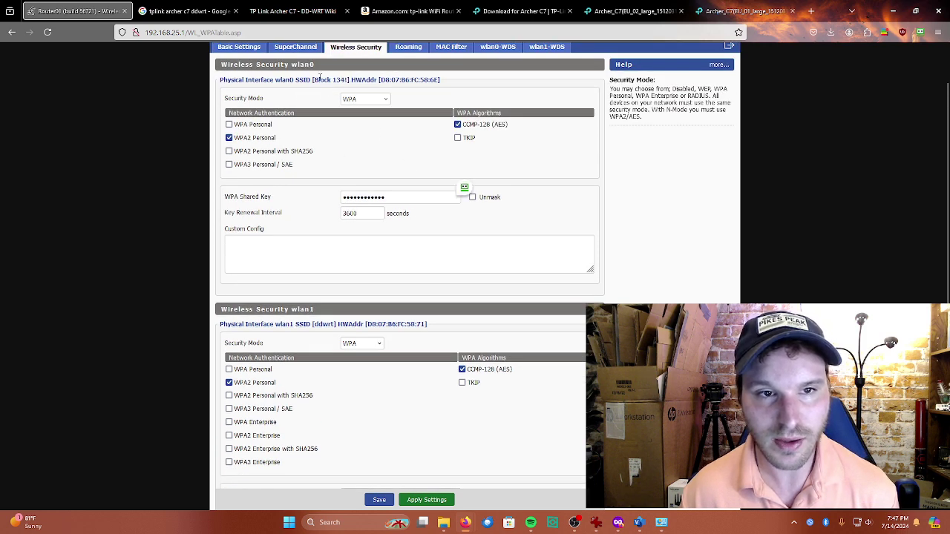
drag(319, 80, 352, 80)
click(345, 88)
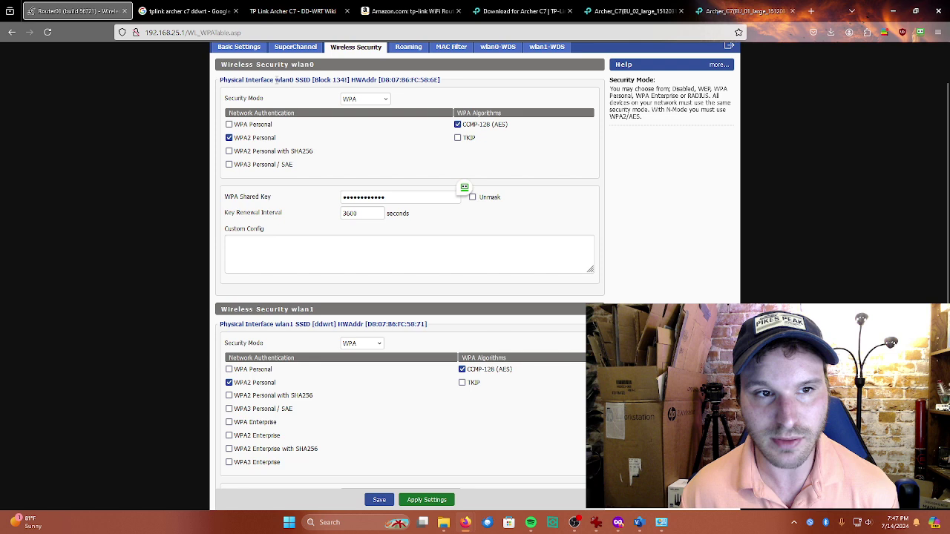
drag(276, 80, 308, 80)
click(325, 86)
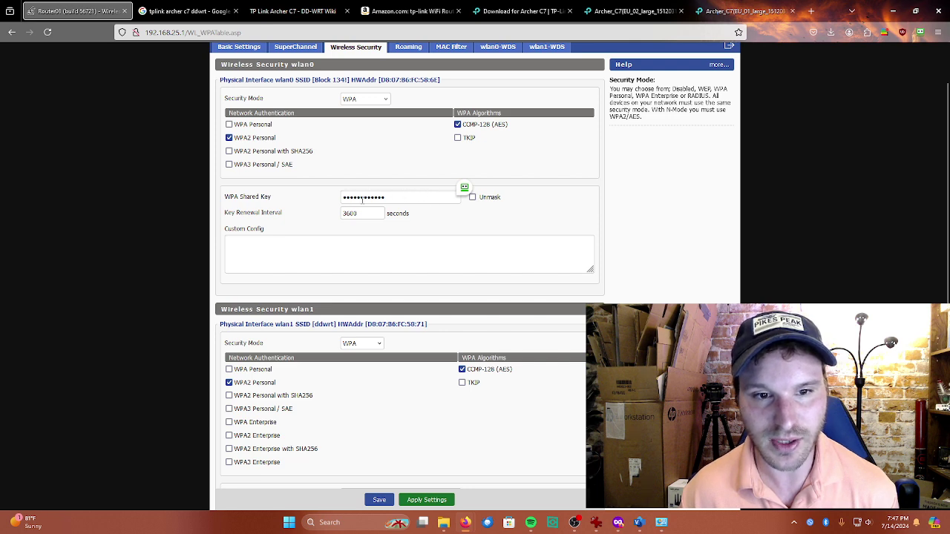
- Examine the Security Mode, Network Authentication and WPA Shared Key fields for wlan1, comparing them with wlan0
scroll(398, 199, down, 2)
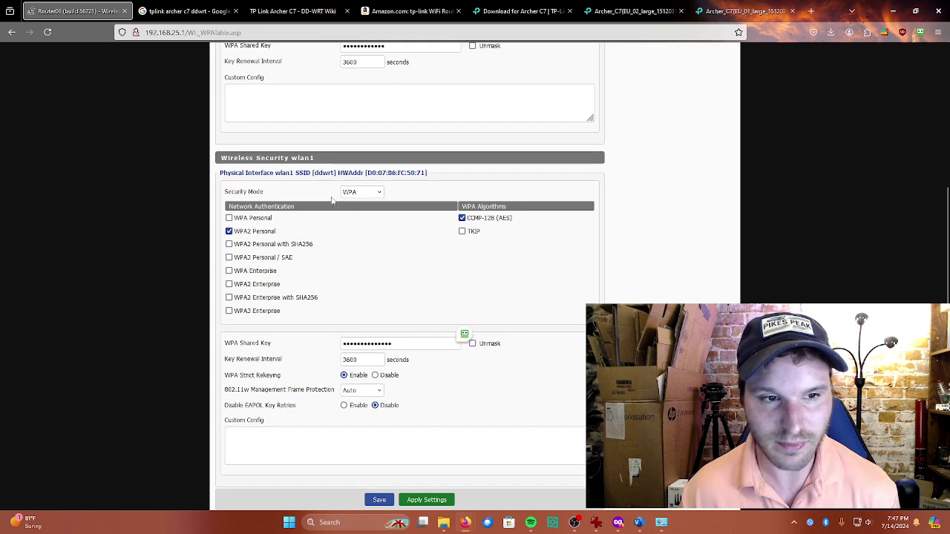
double_click(276, 172)
click(299, 185)
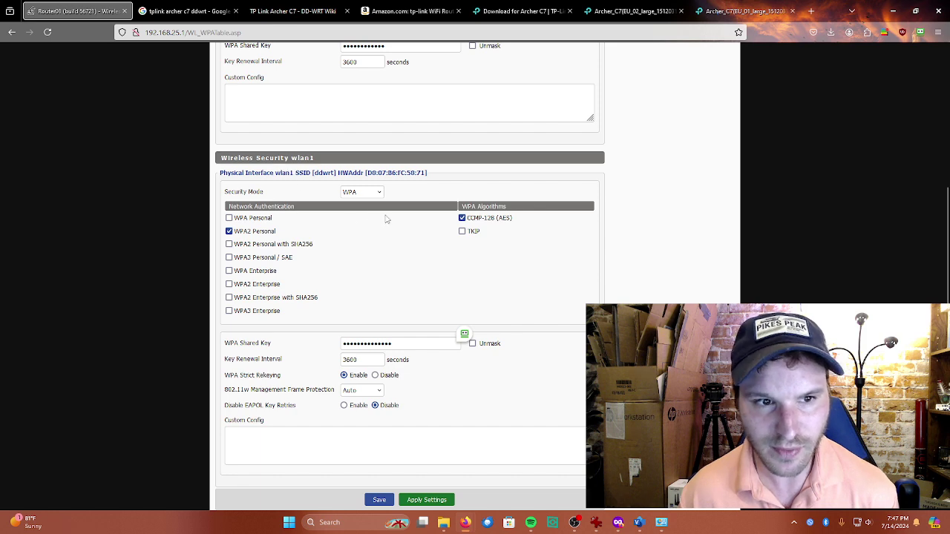
scroll(341, 241, down, 1)
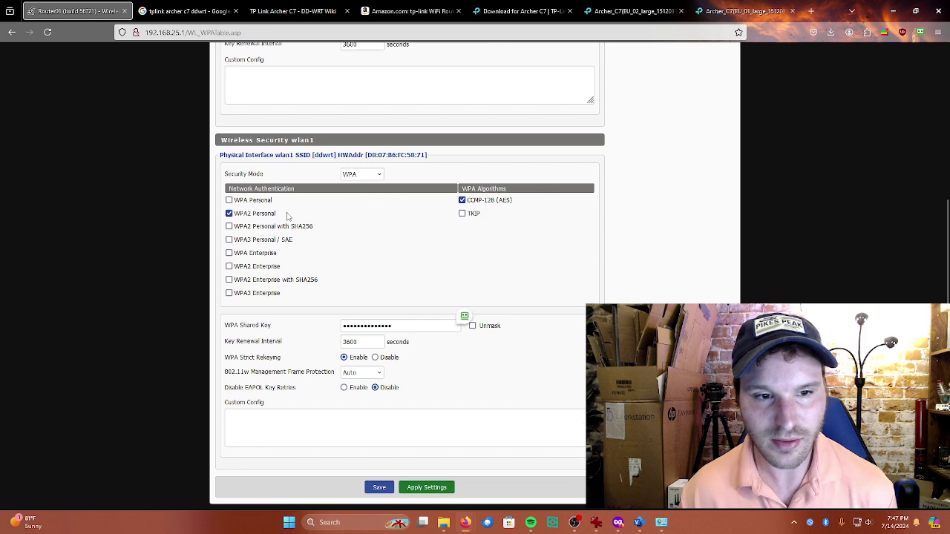
click(380, 176)
click(380, 176)
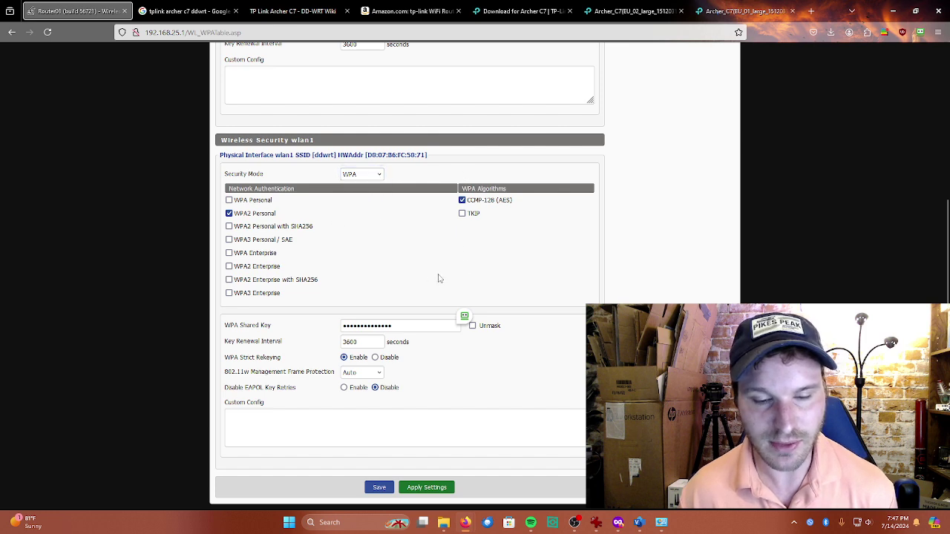
scroll(422, 297, up, 3)
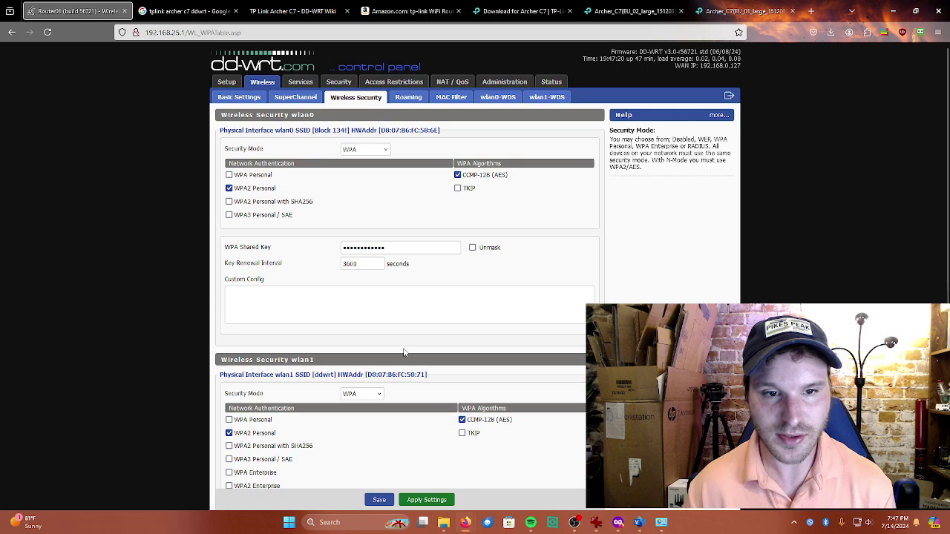
scroll(403, 350, down, 3)
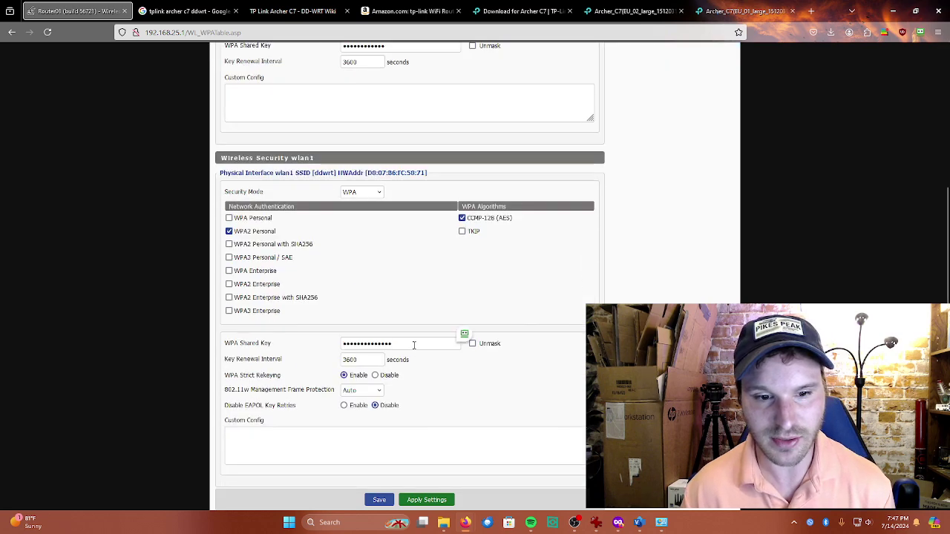
scroll(415, 345, up, 3)
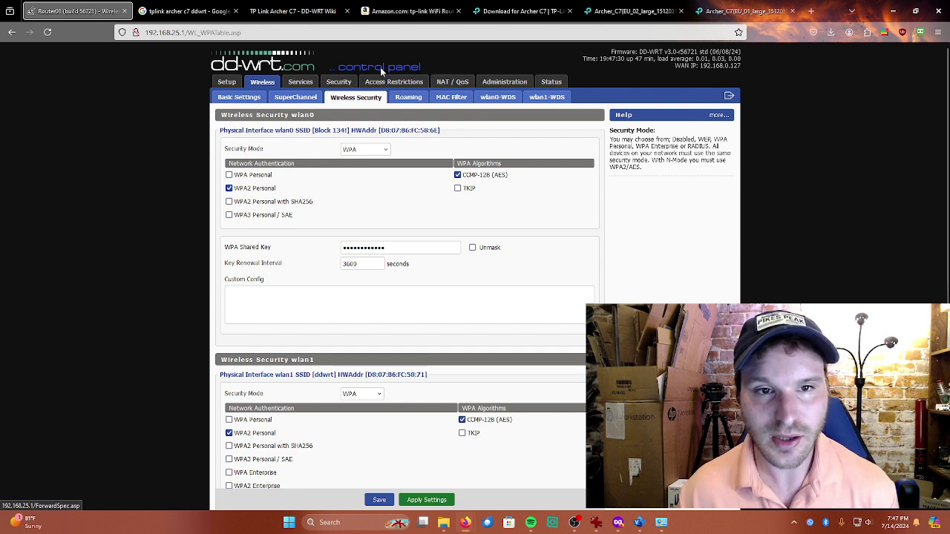
- View the Port Forwarding page, and open the Security Firewall page to check the SPI Firewall setting
click(462, 83)
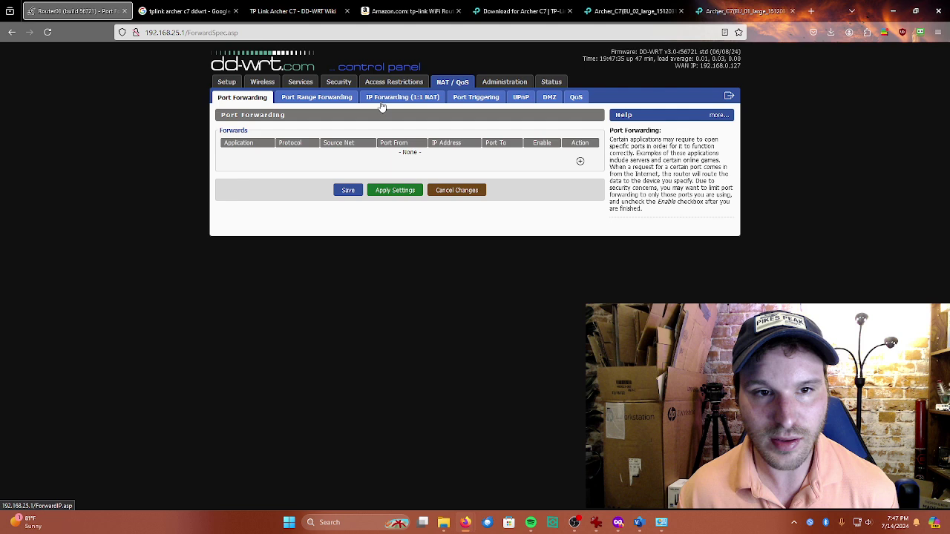
click(334, 82)
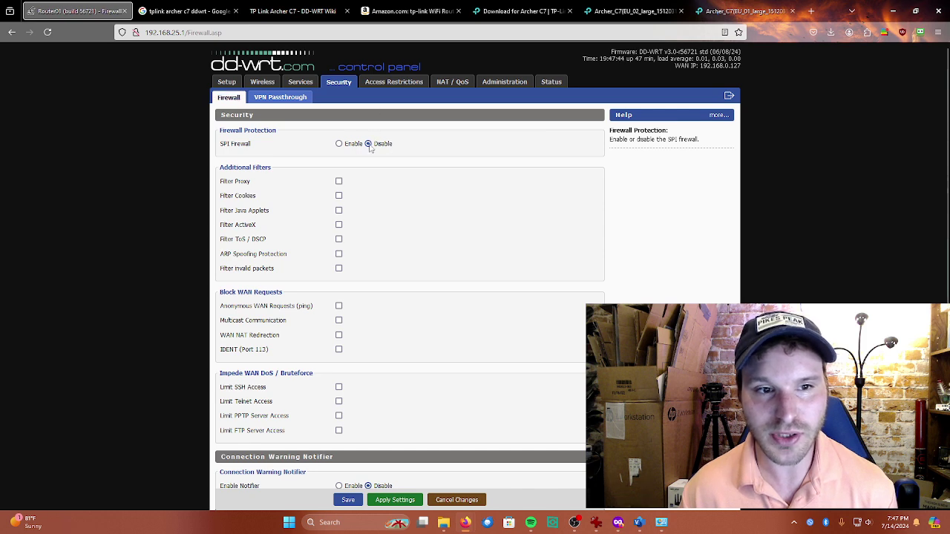
- Look through the remaining Firewall filter, WAN request and logging options, and open the router's Administration Management page
scroll(382, 175, down, 3)
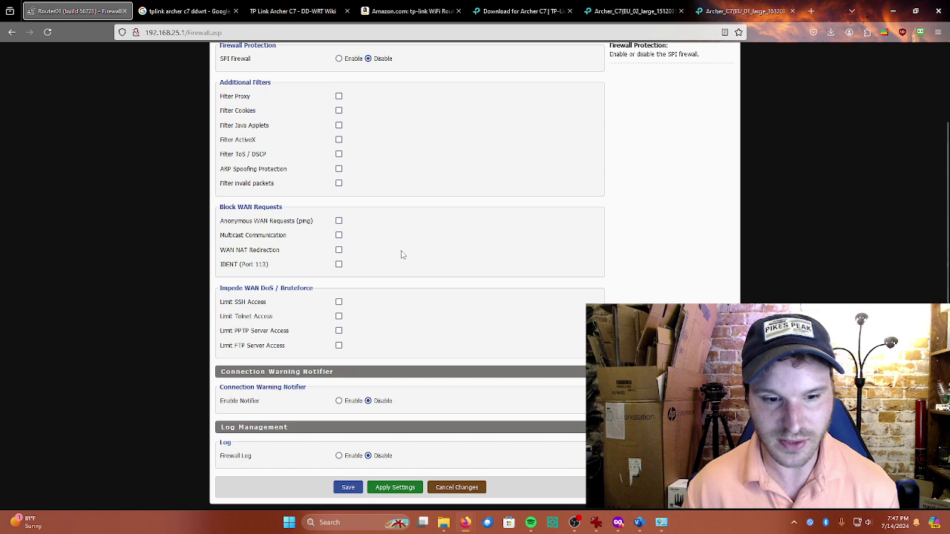
scroll(395, 325, up, 3)
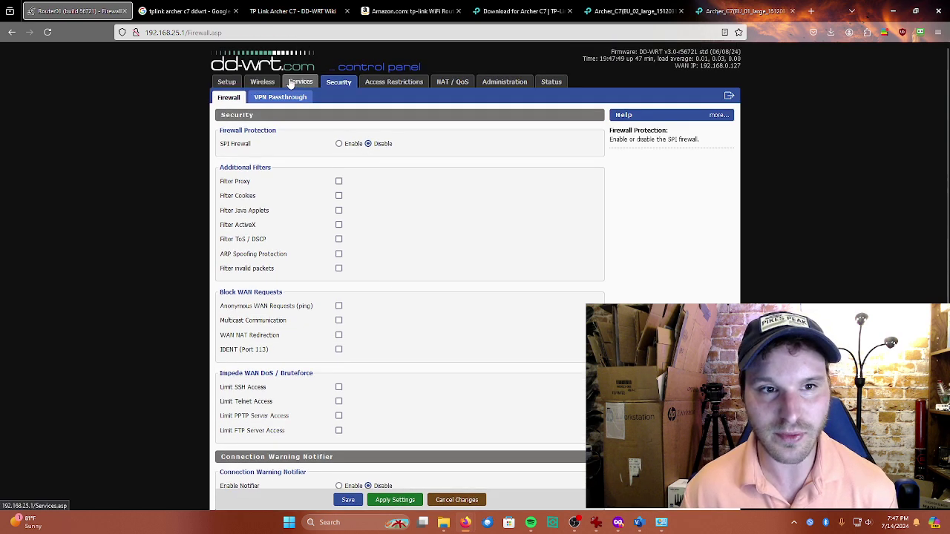
click(497, 83)
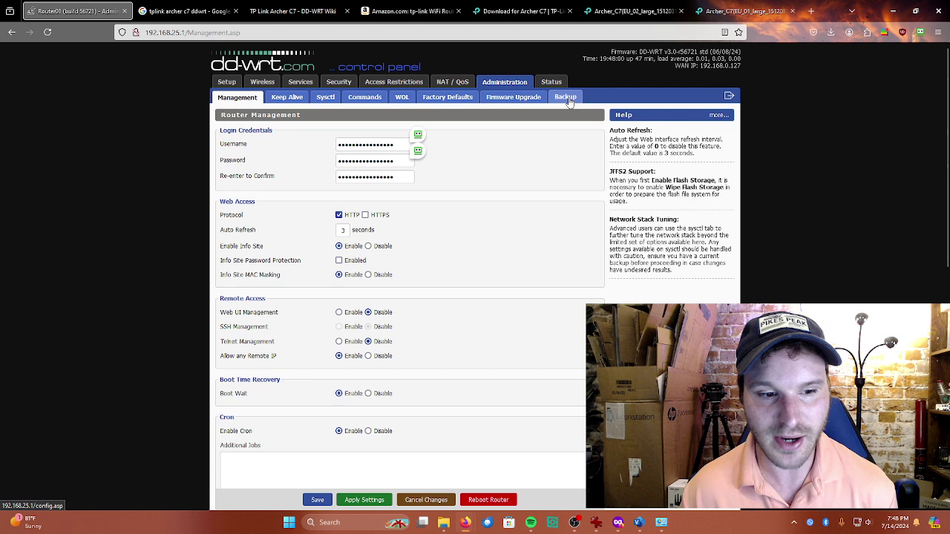
- View the Services page, and return to the wireless Basic Settings to look over the wlan0 and wlan1 interfaces
click(300, 83)
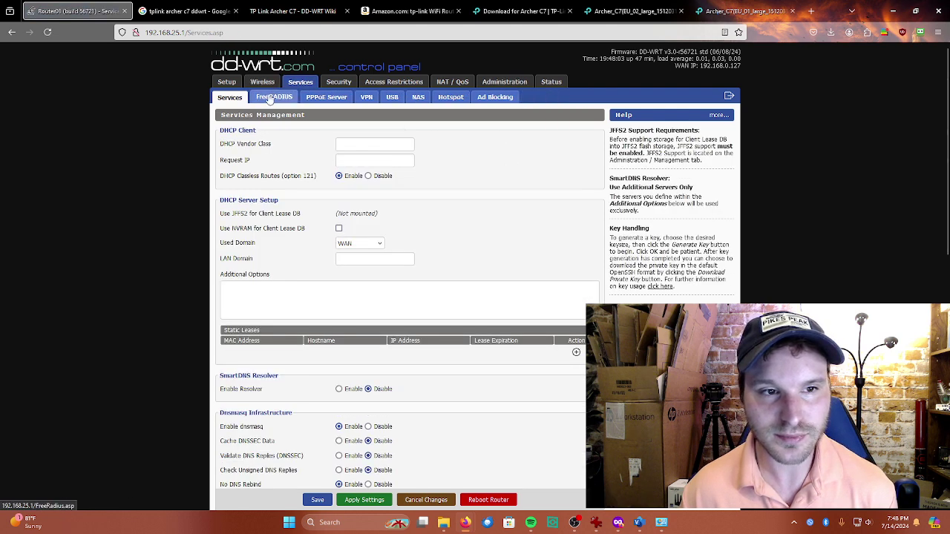
click(266, 84)
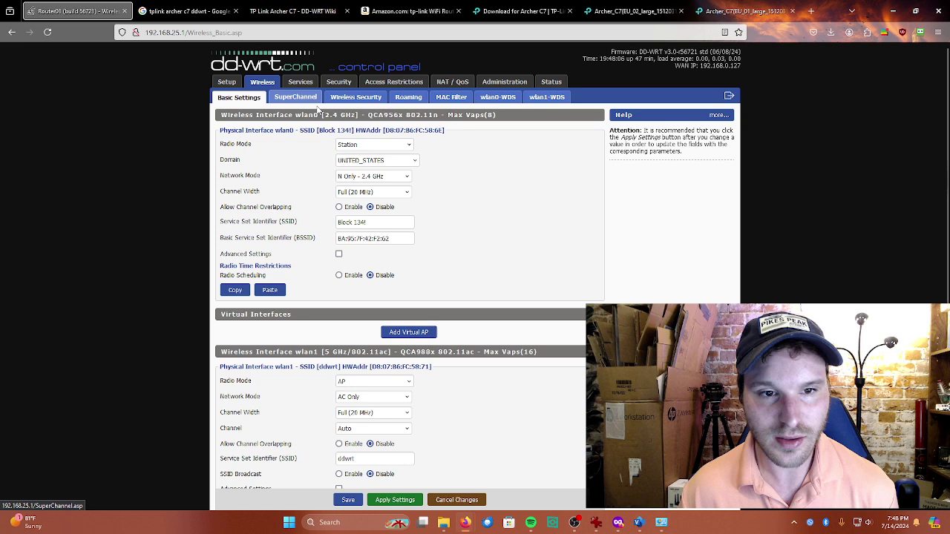
scroll(448, 195, down, 2)
scroll(458, 237, up, 2)
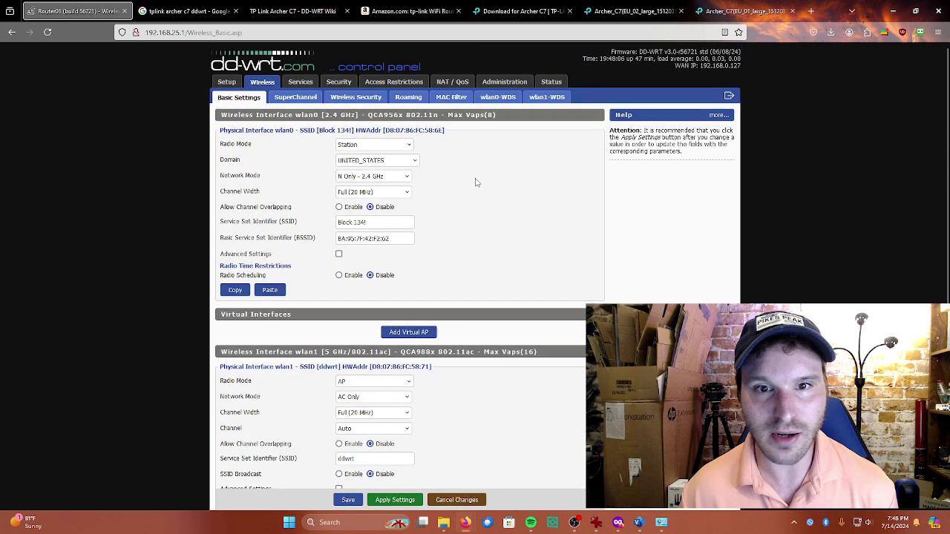